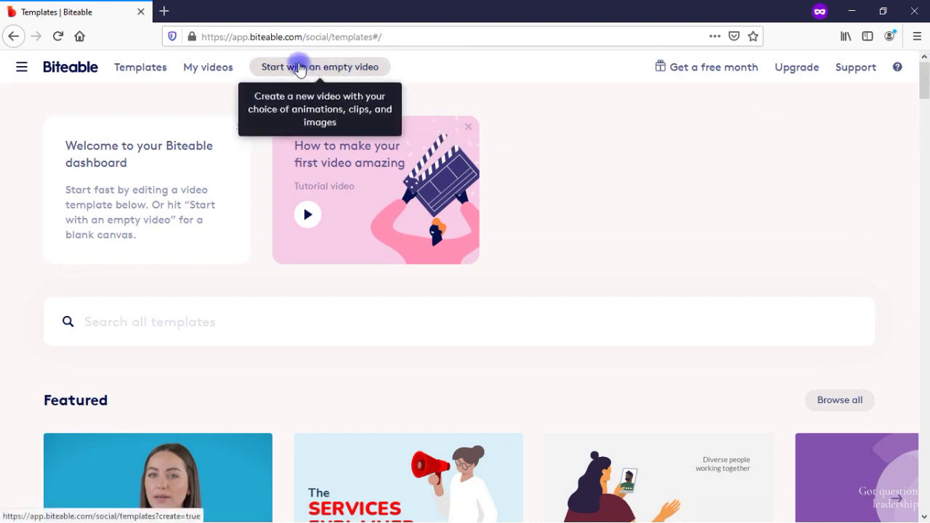
Open the Back to Business as Usual template from the Ads category for editing.
{"action": "left_click", "coordinate": [151, 322]}
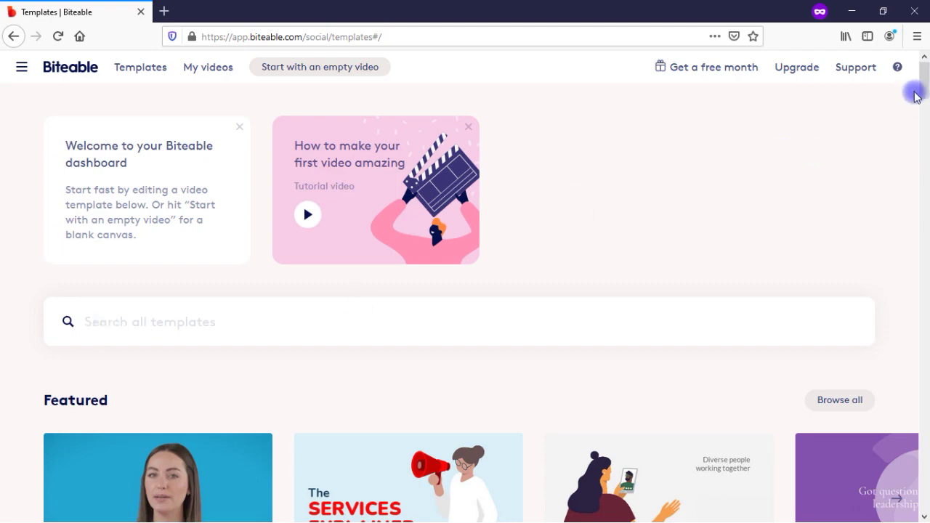
{"action": "left_click_drag", "start_coordinate": [922, 86], "coordinate": [926, 150]}
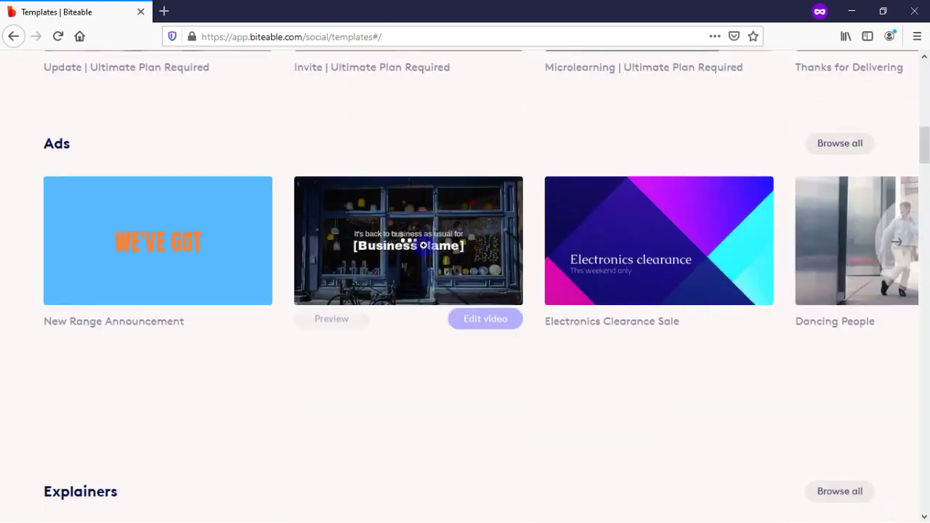
{"action": "left_click", "coordinate": [473, 322]}
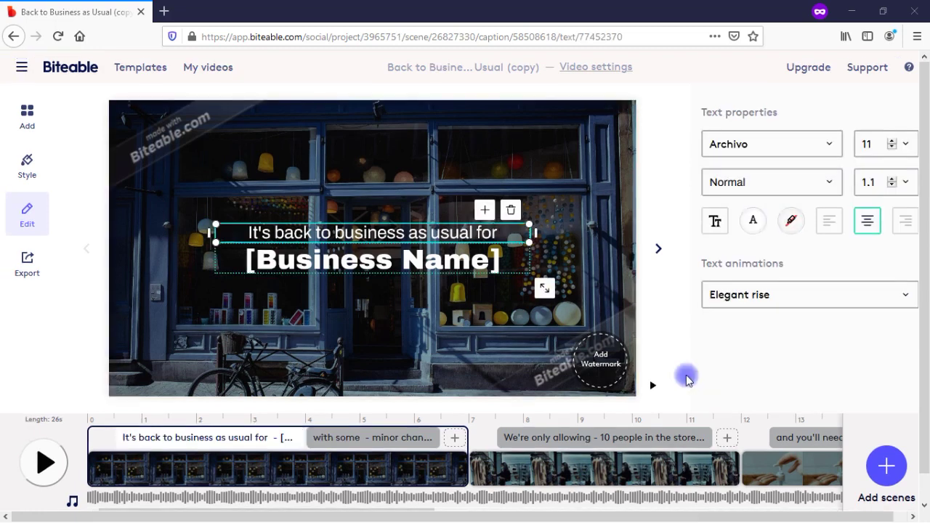
Move the "It's back to business as usual for" caption to the start of the first scene and shorten it to end at about 2 s.
{"action": "mouse_move", "coordinate": [290, 469]}
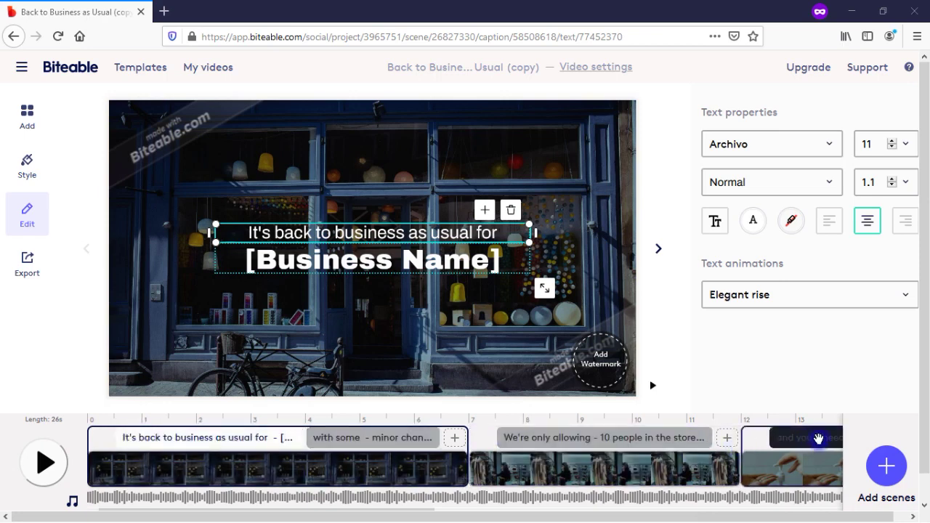
{"action": "scroll", "coordinate": [465, 285], "scroll_direction": "down", "scroll_amount": 1}
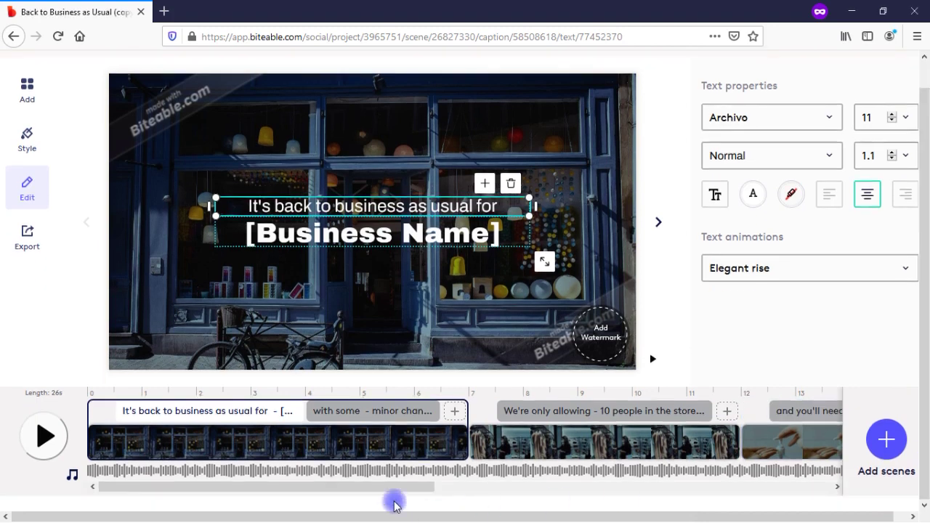
{"action": "left_click_drag", "start_coordinate": [382, 486], "coordinate": [343, 517]}
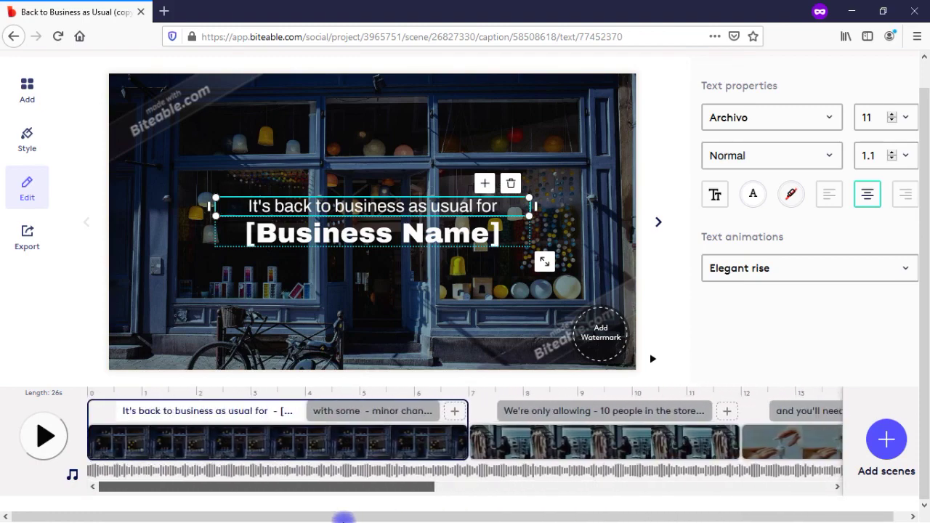
{"action": "mouse_move", "coordinate": [146, 412]}
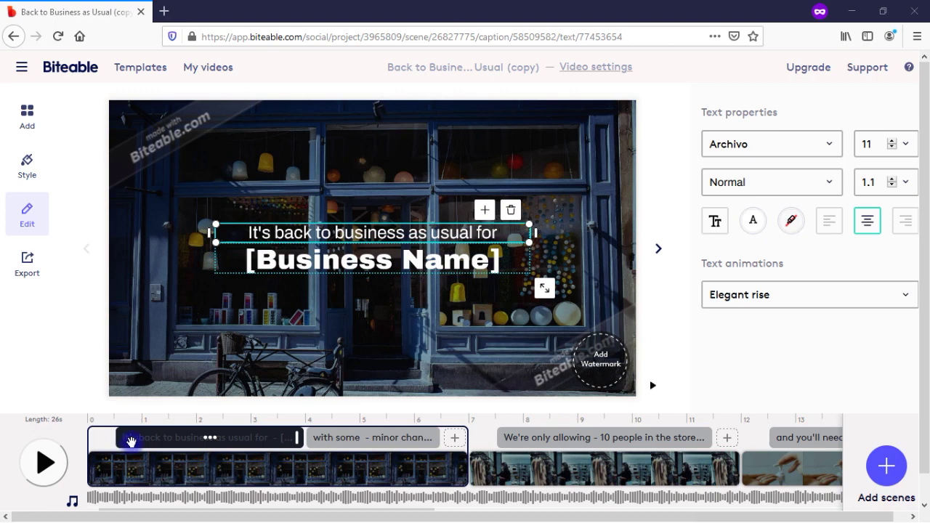
{"action": "left_click_drag", "start_coordinate": [131, 439], "coordinate": [103, 452]}
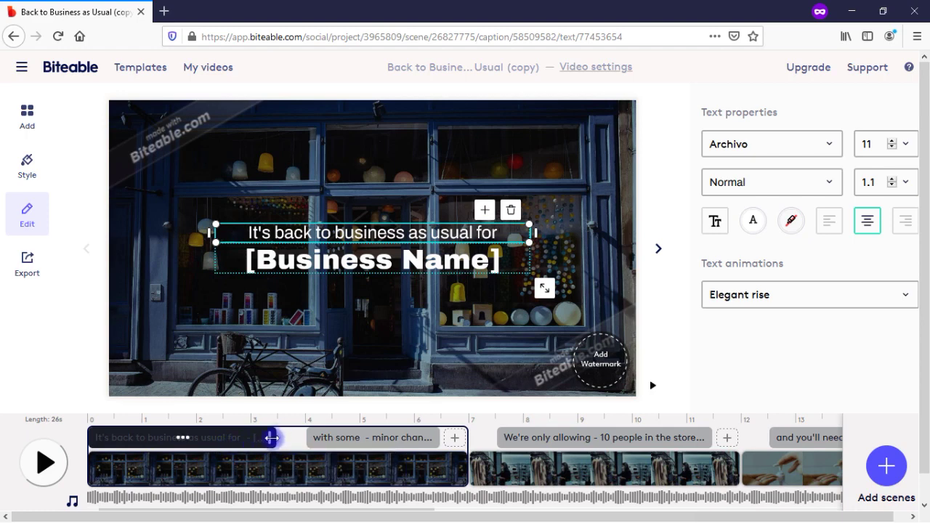
{"action": "left_click_drag", "start_coordinate": [271, 437], "coordinate": [190, 436]}
Shift the "with some - minor changes" caption earlier so that it starts at about 2 s, directly after the first caption.
{"action": "left_click_drag", "start_coordinate": [433, 434], "coordinate": [318, 443]}
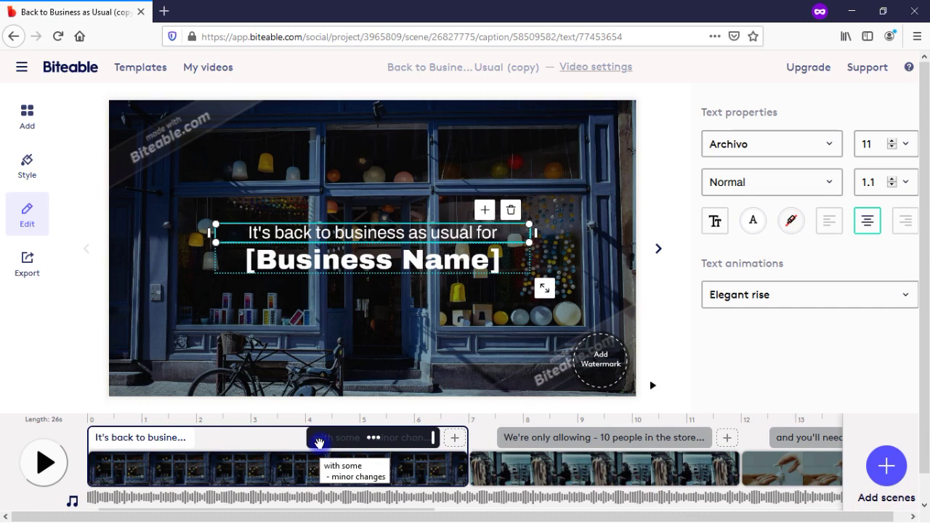
{"action": "left_click_drag", "start_coordinate": [318, 442], "coordinate": [216, 439]}
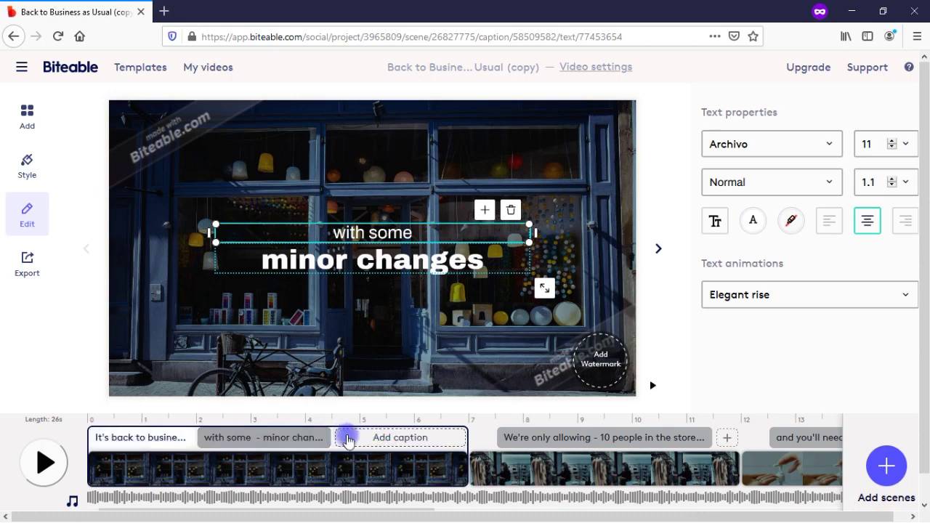
Show the add-caption options in the first scene and place the "with some - minor changes" caption ahead of the "It's back to business" caption.
{"action": "left_click", "coordinate": [364, 440]}
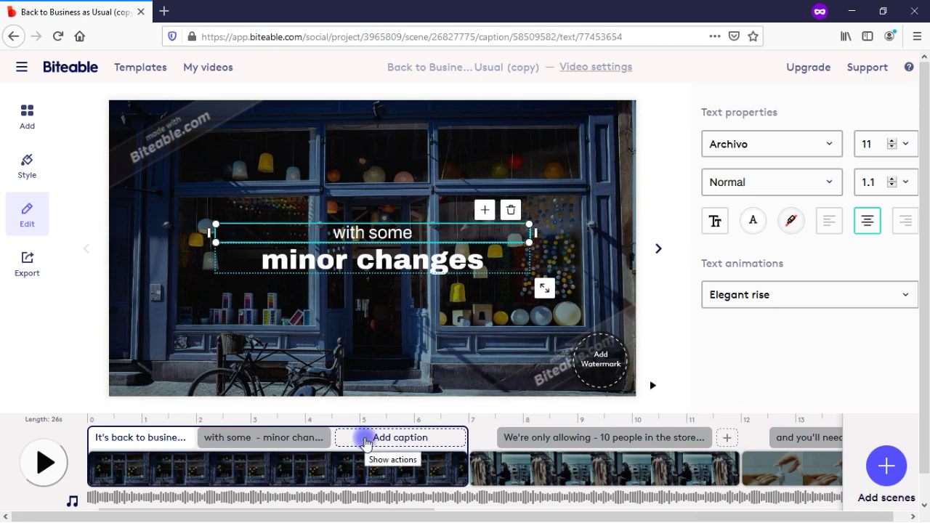
{"action": "left_click", "coordinate": [377, 440]}
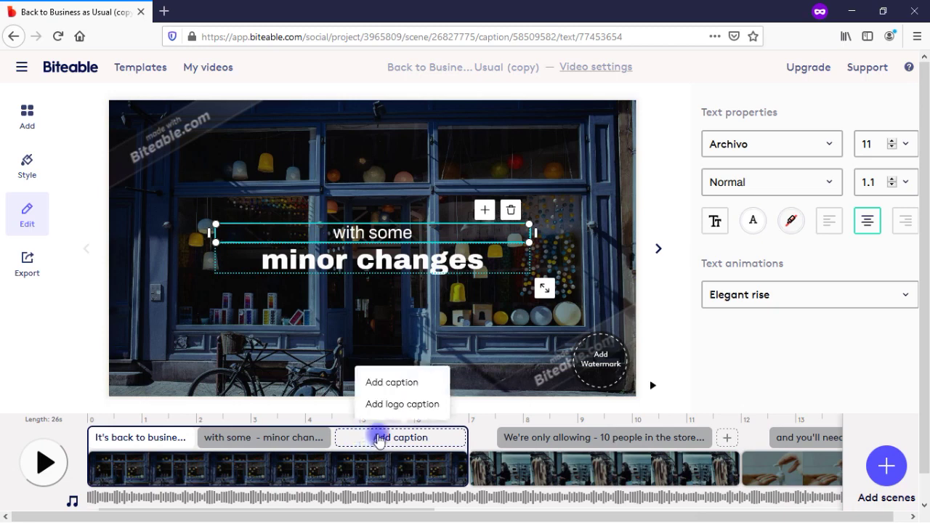
{"action": "left_click", "coordinate": [392, 383]}
{"action": "left_click", "coordinate": [389, 405]}
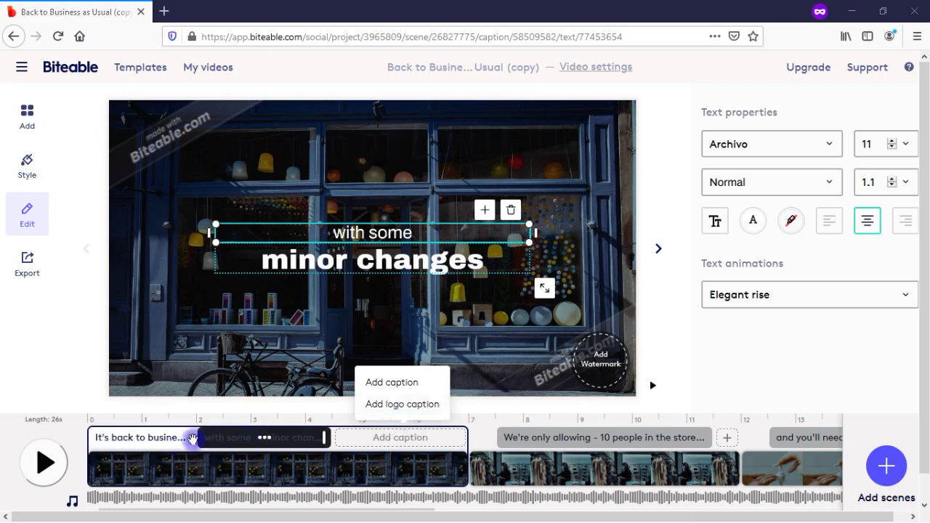
{"action": "mouse_move", "coordinate": [233, 440]}
{"action": "left_mouse_down"}
{"action": "mouse_move", "coordinate": [104, 433]}
{"action": "mouse_move", "coordinate": [105, 442]}
{"action": "mouse_move", "coordinate": [151, 441]}
{"action": "mouse_move", "coordinate": [138, 437]}
{"action": "left_mouse_up"}
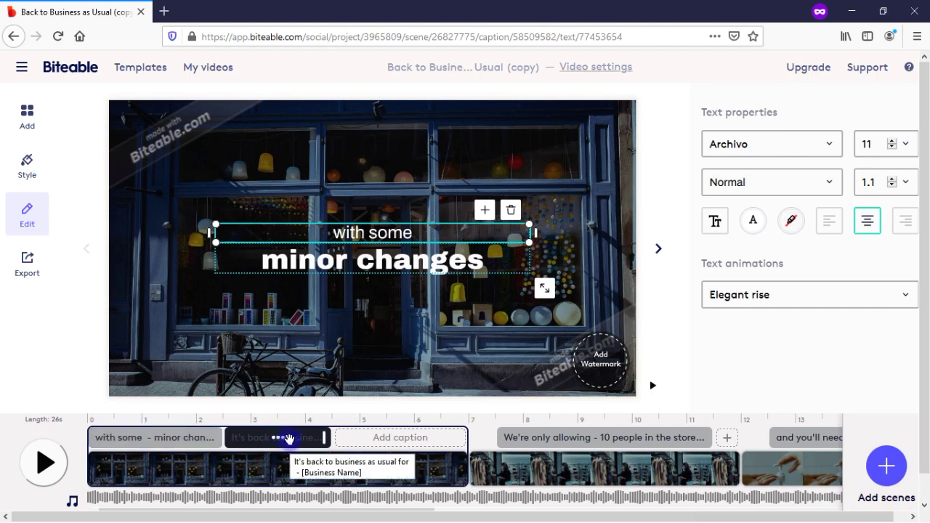
View the first scene's delete and duplicate options and the transition choices between the first two scenes.
{"action": "left_click", "coordinate": [298, 462]}
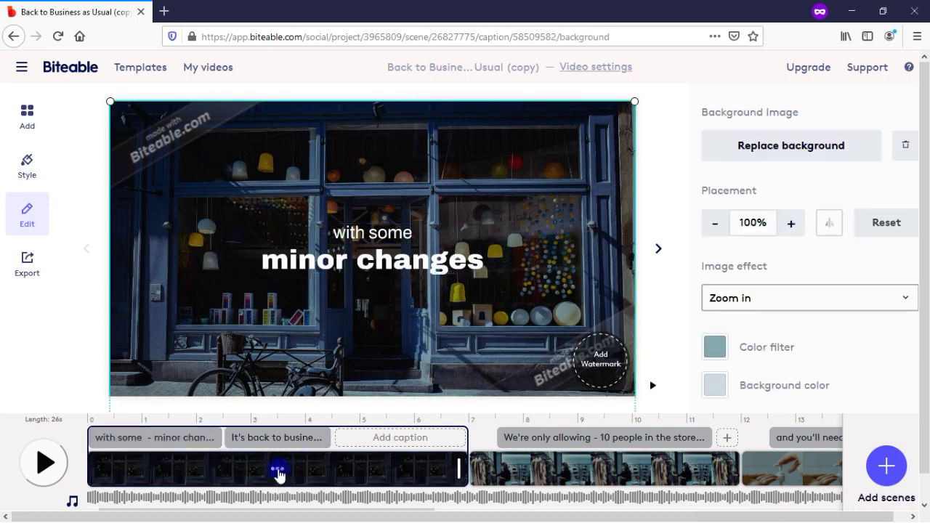
{"action": "left_click", "coordinate": [278, 471]}
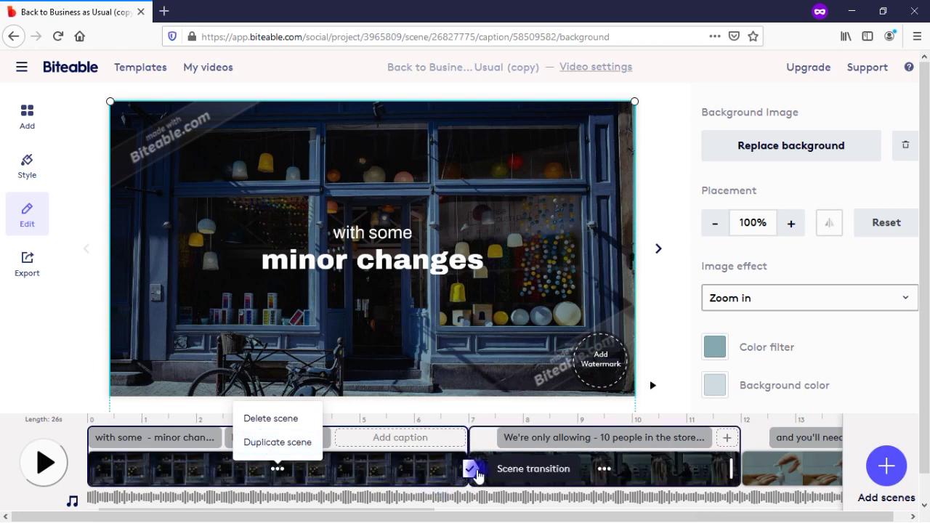
{"action": "left_click", "coordinate": [471, 470]}
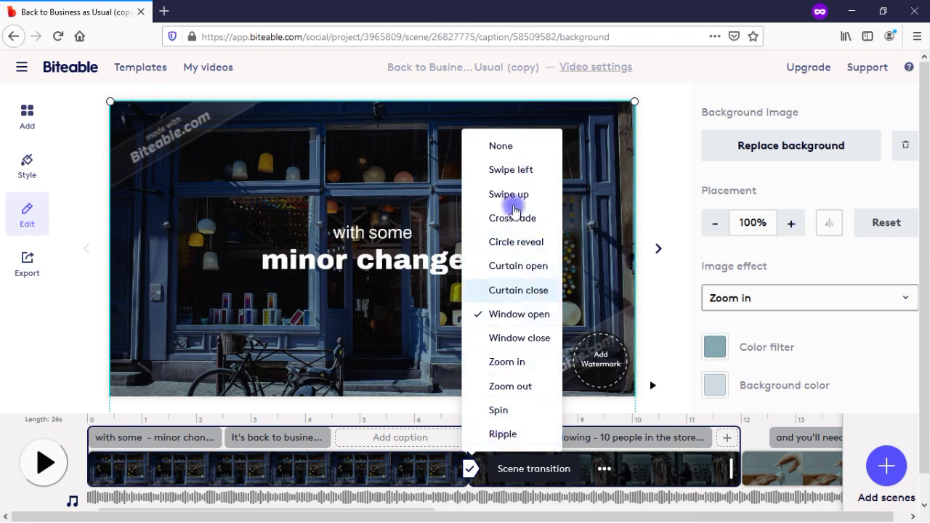
{"action": "left_click", "coordinate": [511, 147]}
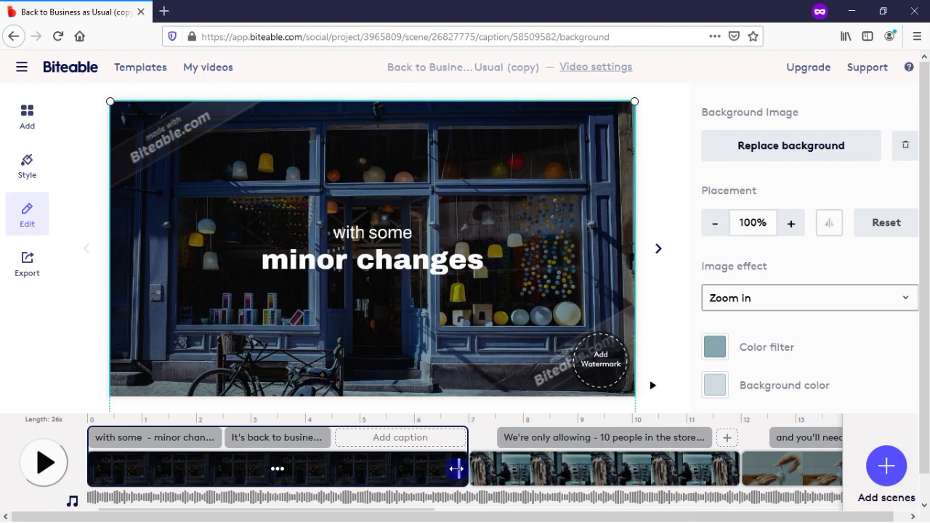
{"action": "left_click", "coordinate": [560, 469]}
Extend the storefront scene to end at about 8 s and move the "10 people in the store" scene ahead of it.
{"action": "left_click_drag", "start_coordinate": [458, 469], "coordinate": [523, 460]}
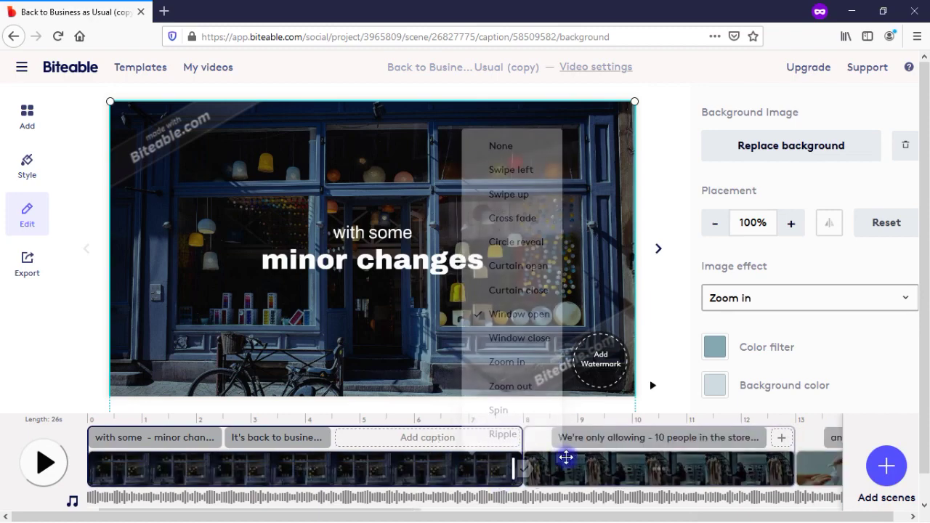
{"action": "left_click_drag", "start_coordinate": [619, 472], "coordinate": [155, 475]}
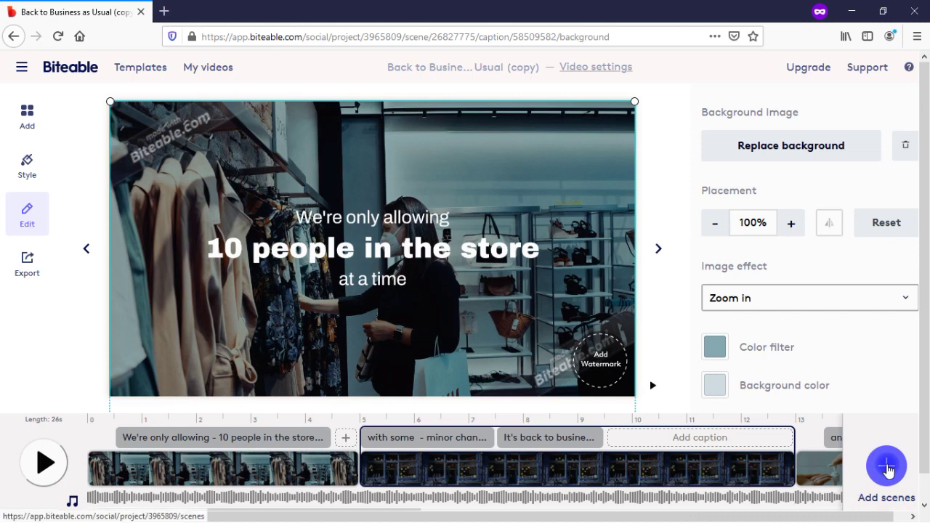
{"action": "left_click", "coordinate": [426, 437]}
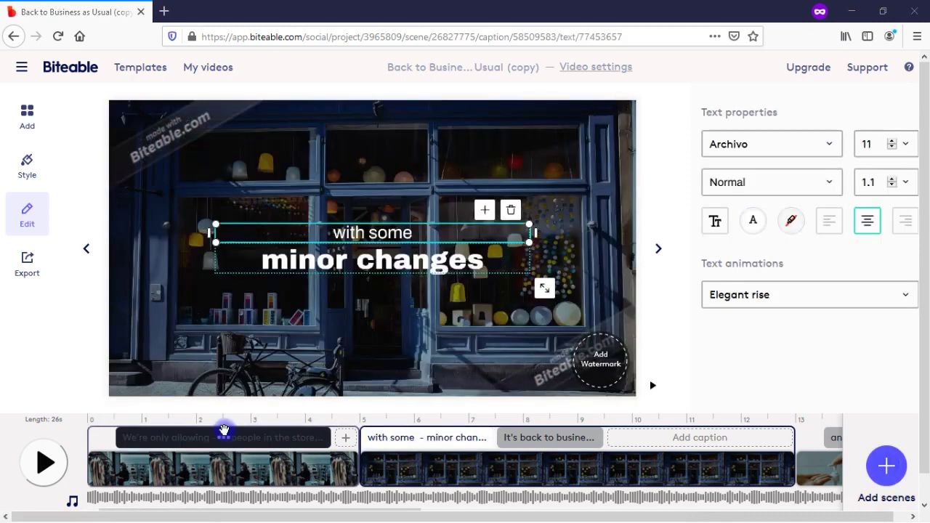
Browse the project music library and view the option for uploading own music.
{"action": "left_click", "coordinate": [72, 501]}
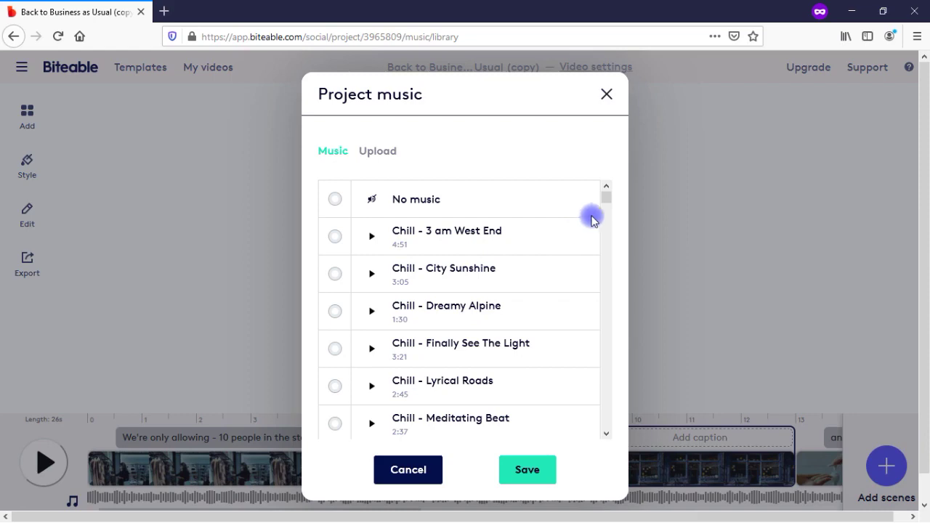
{"action": "left_click_drag", "start_coordinate": [607, 203], "coordinate": [612, 334]}
{"action": "left_click_drag", "start_coordinate": [619, 249], "coordinate": [436, 187]}
{"action": "left_click", "coordinate": [371, 159]}
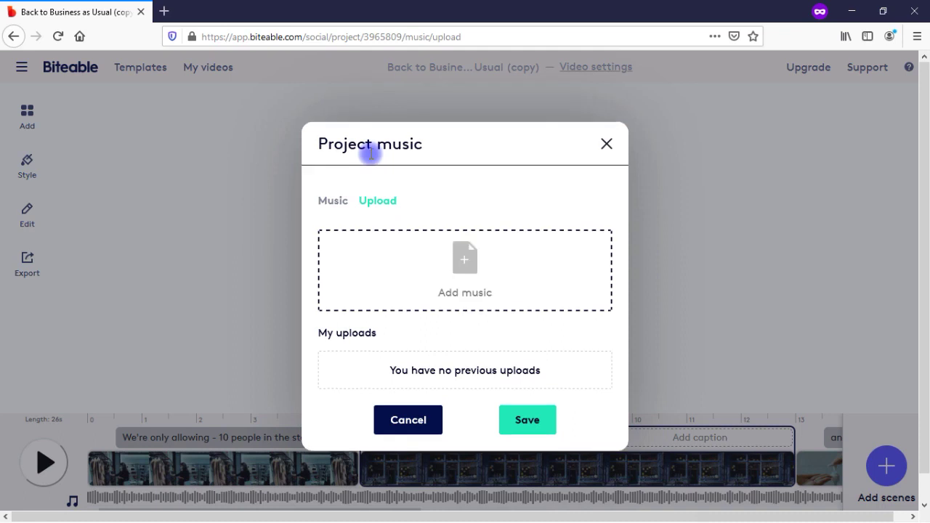
{"action": "left_click", "coordinate": [332, 200]}
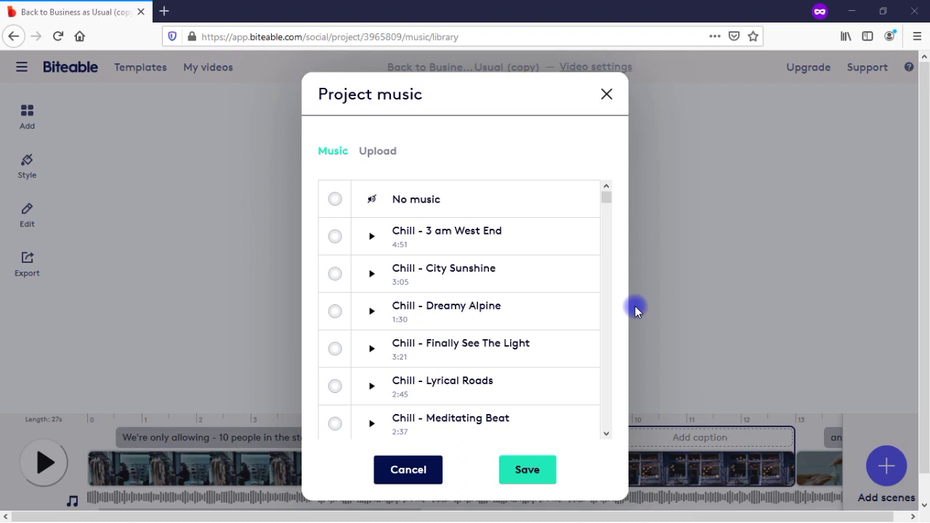
{"action": "left_click_drag", "start_coordinate": [608, 198], "coordinate": [608, 317]}
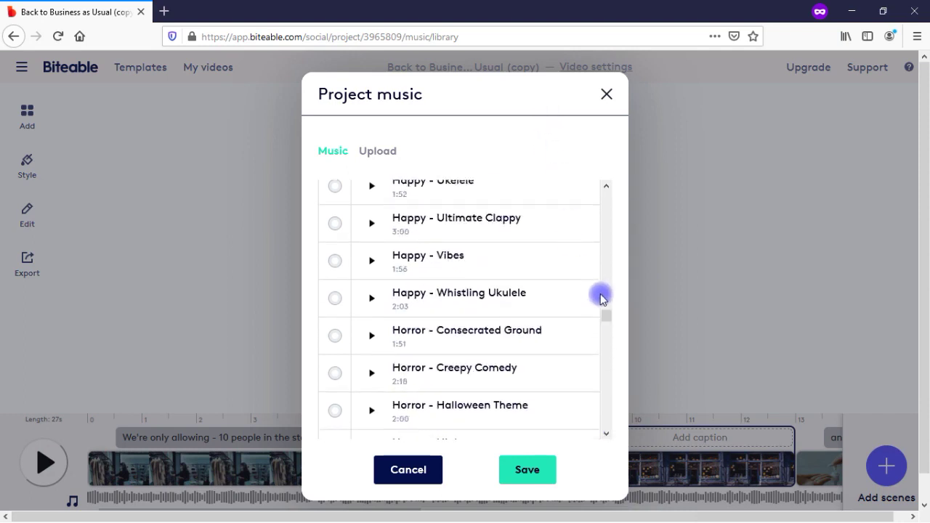
{"action": "left_click_drag", "start_coordinate": [606, 314], "coordinate": [608, 200]}
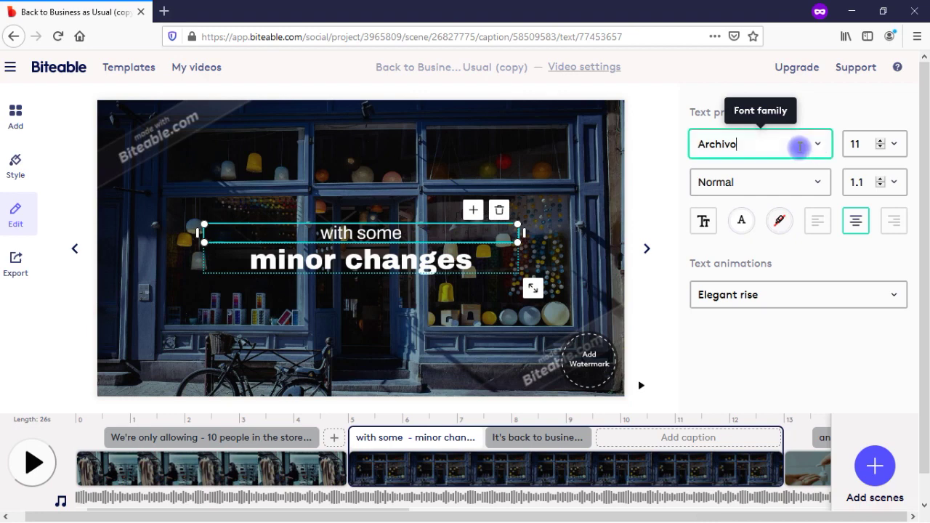
Clear the font family entry for the "with some" text and browse the available fonts.
{"action": "left_click", "coordinate": [799, 145]}
{"action": "key", "text": "BackSpace"}
{"action": "key", "text": "BackSpace"}
{"action": "key", "text": "BackSpace"}
{"action": "key", "text": "BackSpace"}
{"action": "key", "text": "BackSpace"}
{"action": "key", "text": "BackSpace"}
{"action": "key", "text": "BackSpace"}
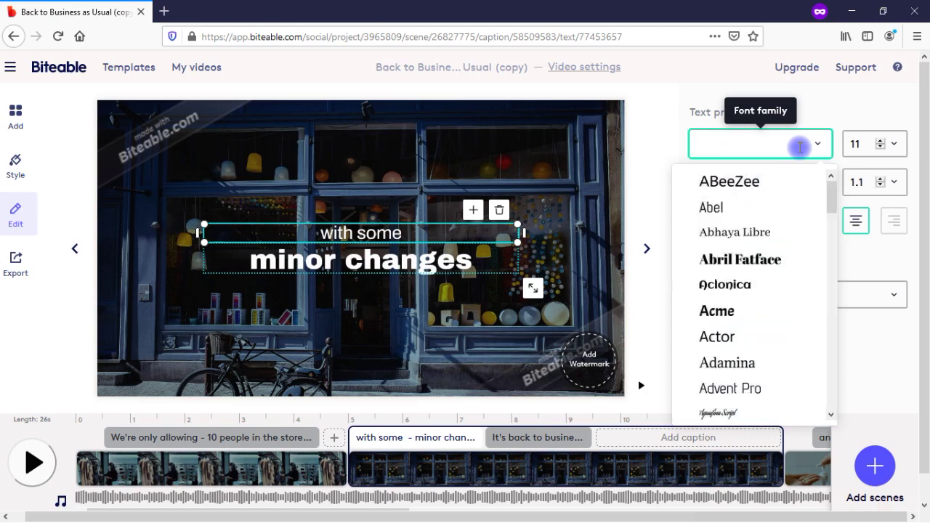
{"action": "left_click_drag", "start_coordinate": [834, 193], "coordinate": [827, 423]}
{"action": "scroll", "coordinate": [829, 407], "scroll_direction": "down", "scroll_amount": 5}
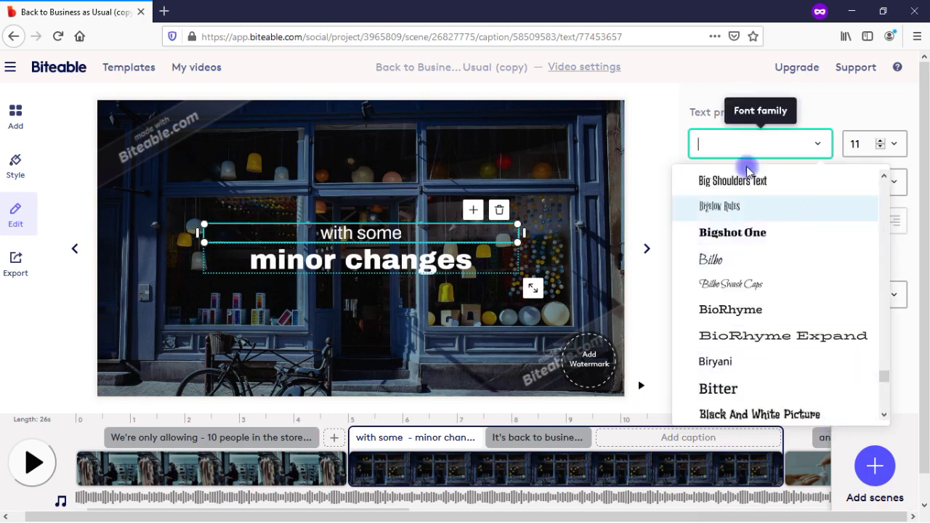
{"action": "left_click", "coordinate": [658, 129]}
Review the font size, font weight and line height choices for the "with some" text.
{"action": "left_click", "coordinate": [855, 143]}
{"action": "left_click", "coordinate": [894, 144]}
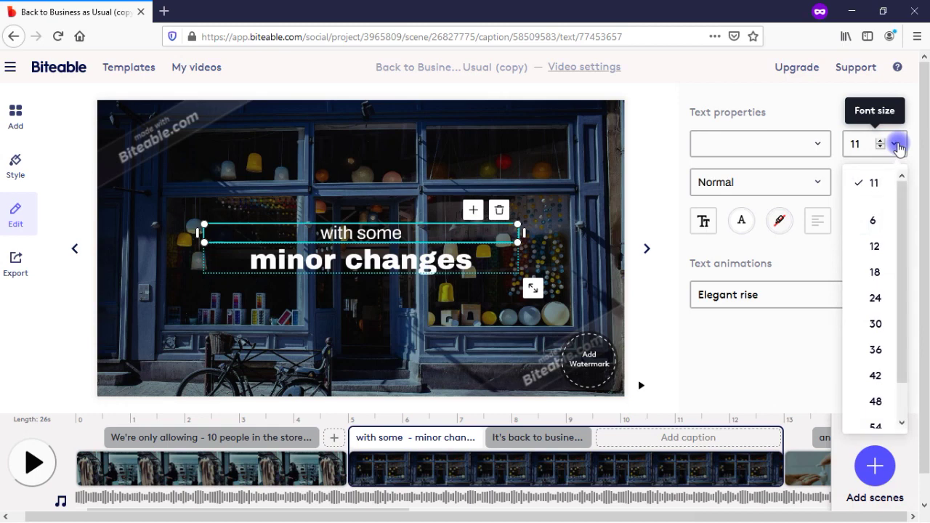
{"action": "left_click", "coordinate": [759, 181]}
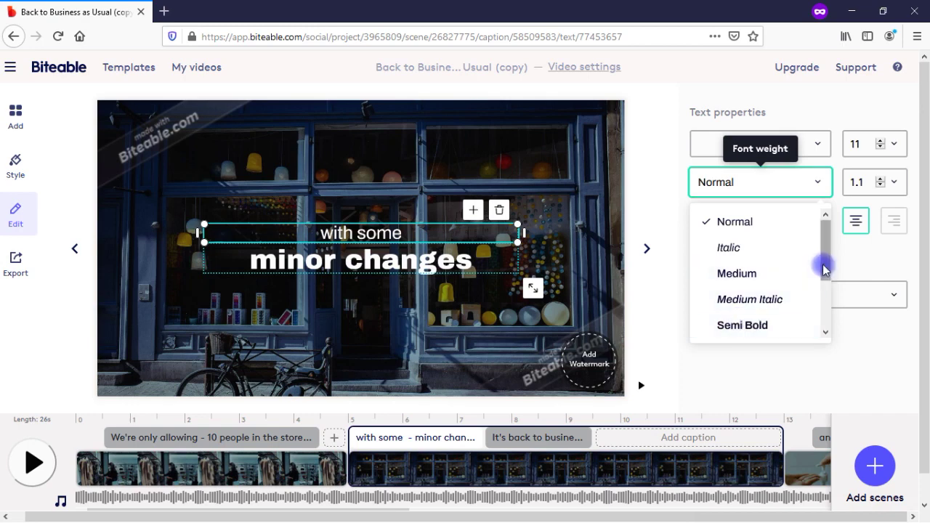
{"action": "left_click_drag", "start_coordinate": [824, 266], "coordinate": [826, 314]}
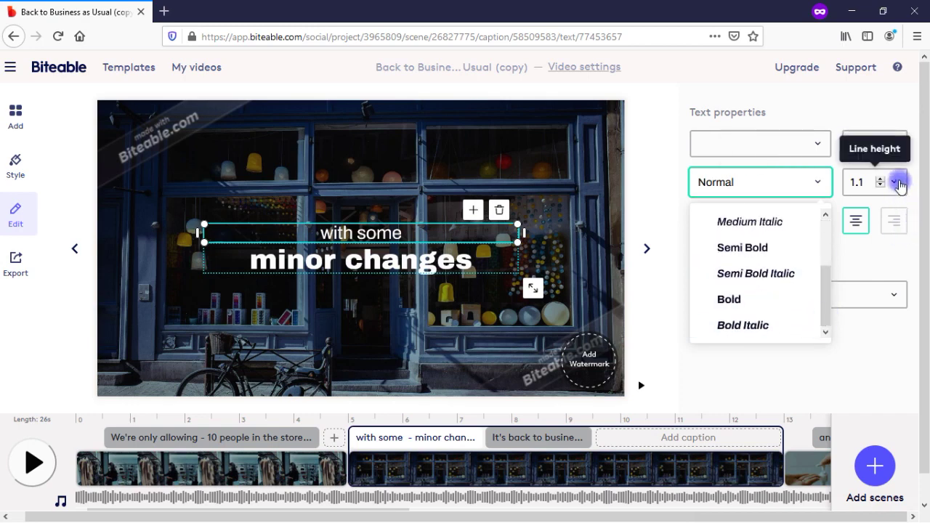
{"action": "left_click", "coordinate": [898, 183]}
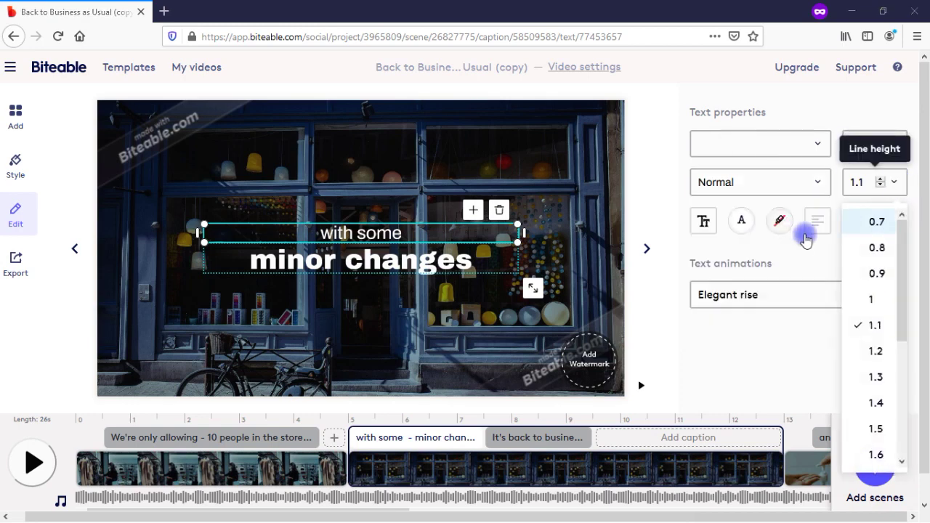
{"action": "left_click", "coordinate": [703, 222]}
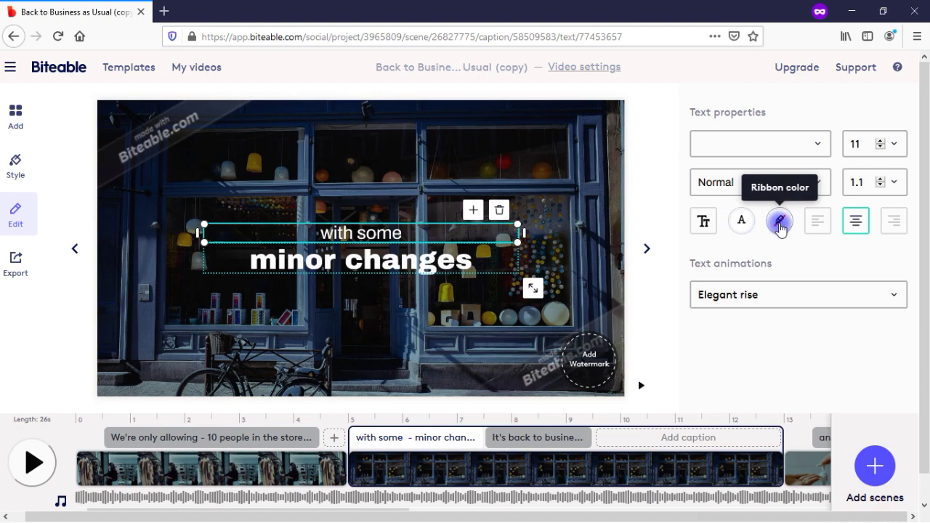
Set the ribbon color of the "with some" text to green #00FF00.
{"action": "left_click", "coordinate": [779, 222]}
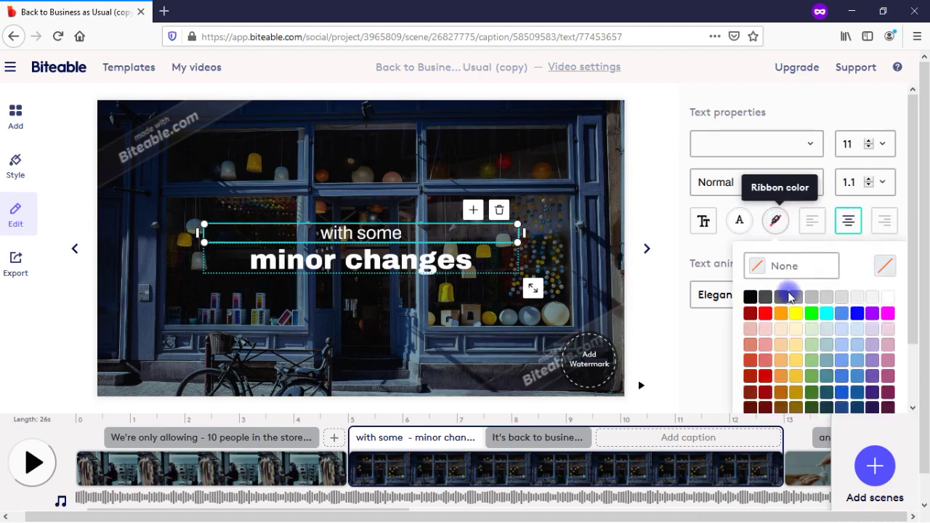
{"action": "left_click", "coordinate": [810, 317]}
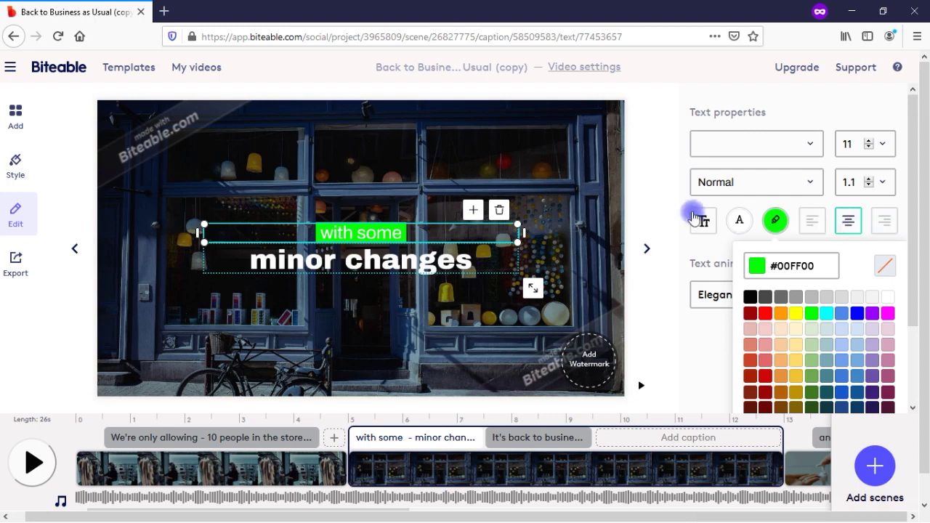
Review the available text animations for the "with some" text.
{"action": "left_click", "coordinate": [633, 196]}
{"action": "left_click", "coordinate": [887, 294]}
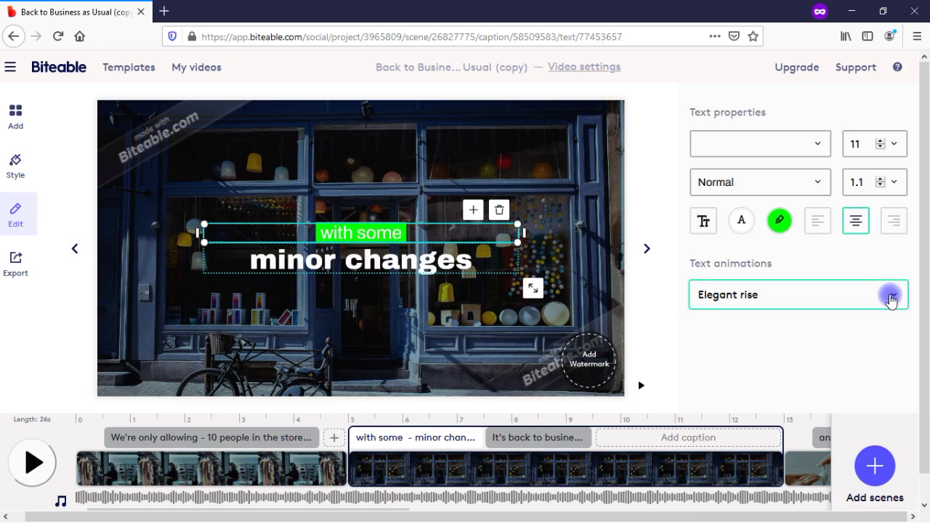
{"action": "left_click_drag", "start_coordinate": [901, 356], "coordinate": [906, 405]}
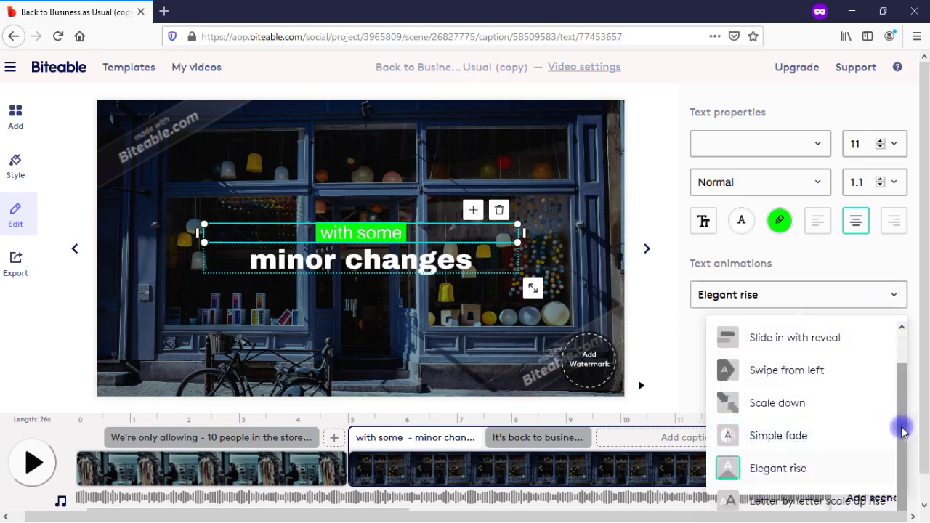
{"action": "left_click_drag", "start_coordinate": [907, 425], "coordinate": [896, 376]}
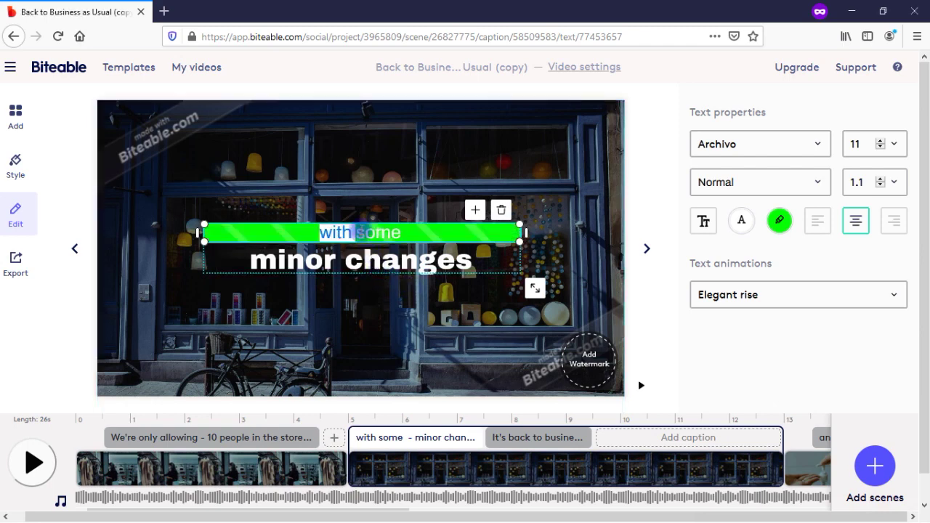
Add an extra text line to the "with some minor changes" caption and delete it again.
{"action": "left_click", "coordinate": [356, 262]}
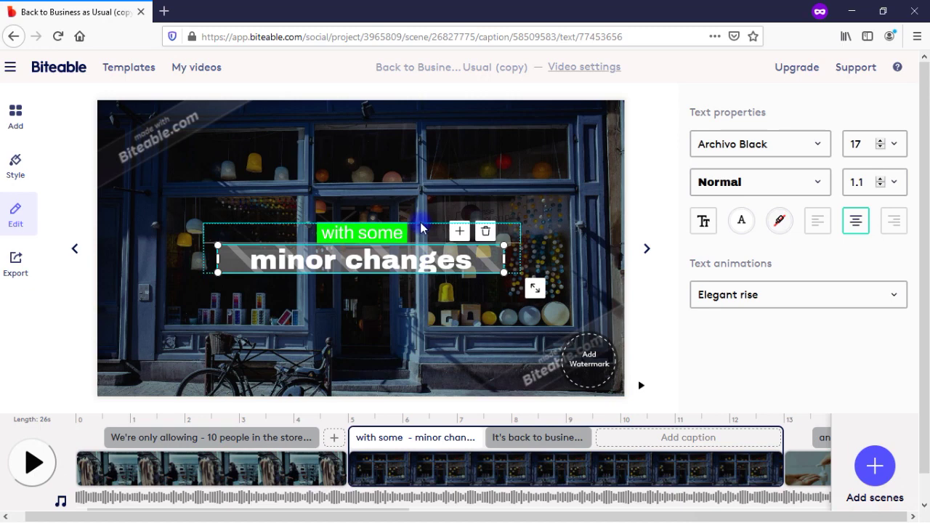
{"action": "left_click", "coordinate": [421, 229]}
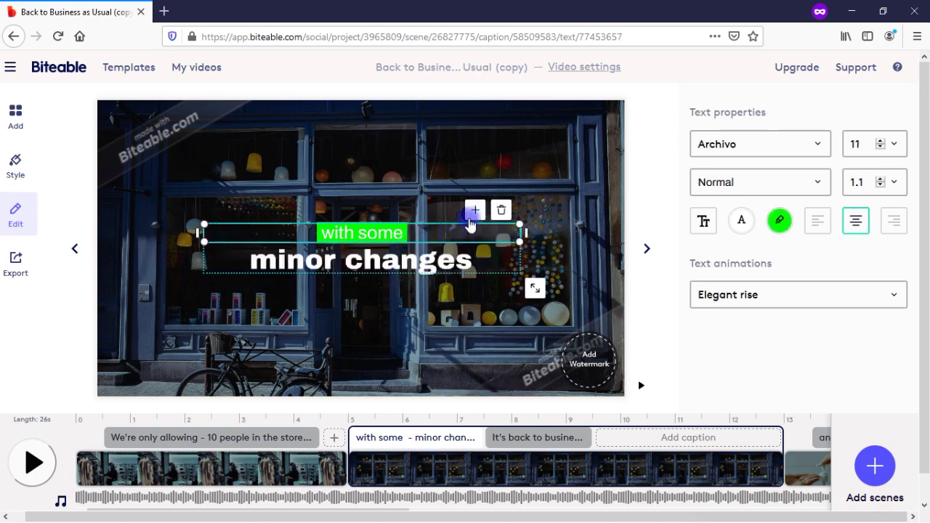
{"action": "left_click", "coordinate": [473, 216]}
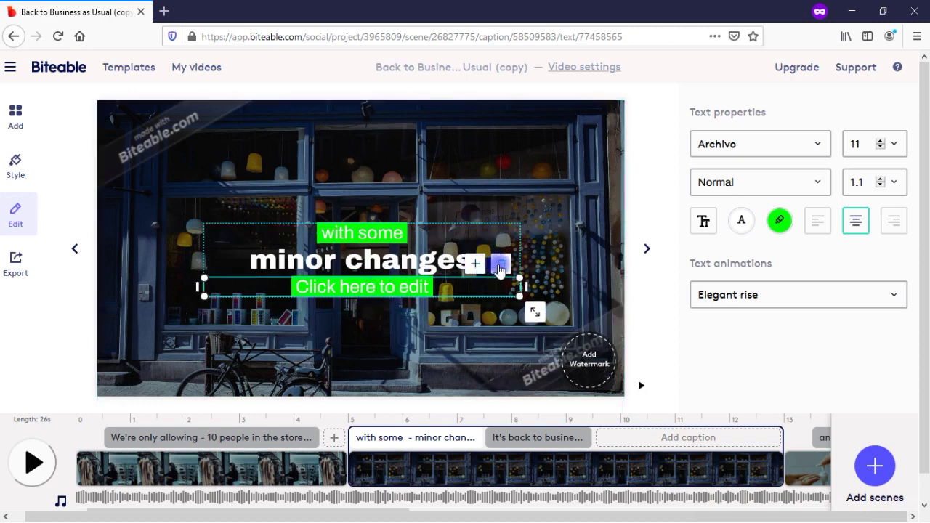
{"action": "left_click", "coordinate": [500, 268]}
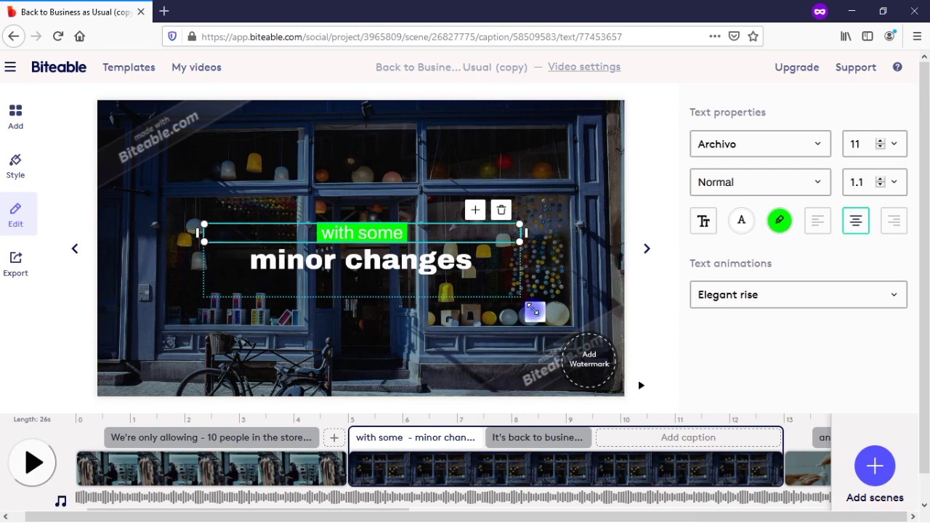
Enlarge the whole caption block and stretch the "with some" text box outward on both sides, bringing its font size to 14.
{"action": "left_click_drag", "start_coordinate": [535, 312], "coordinate": [510, 326]}
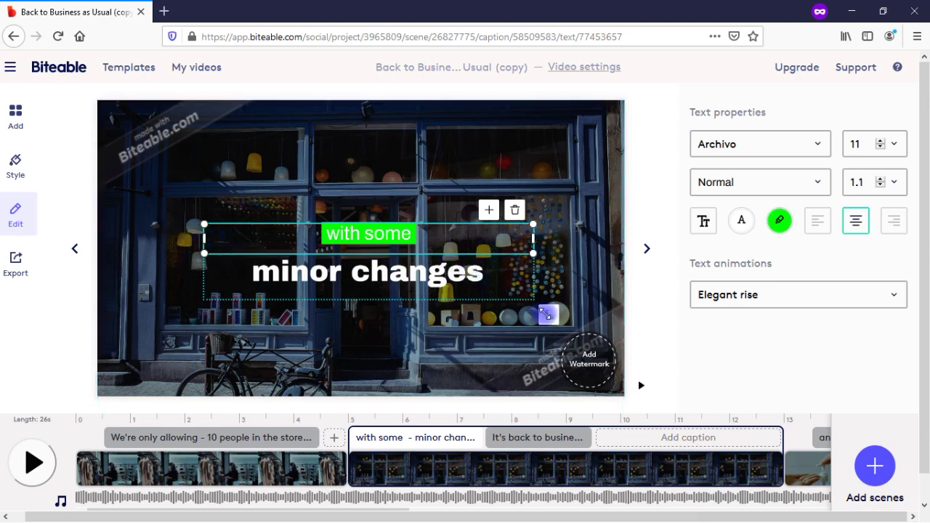
{"action": "left_click_drag", "start_coordinate": [545, 314], "coordinate": [509, 321]}
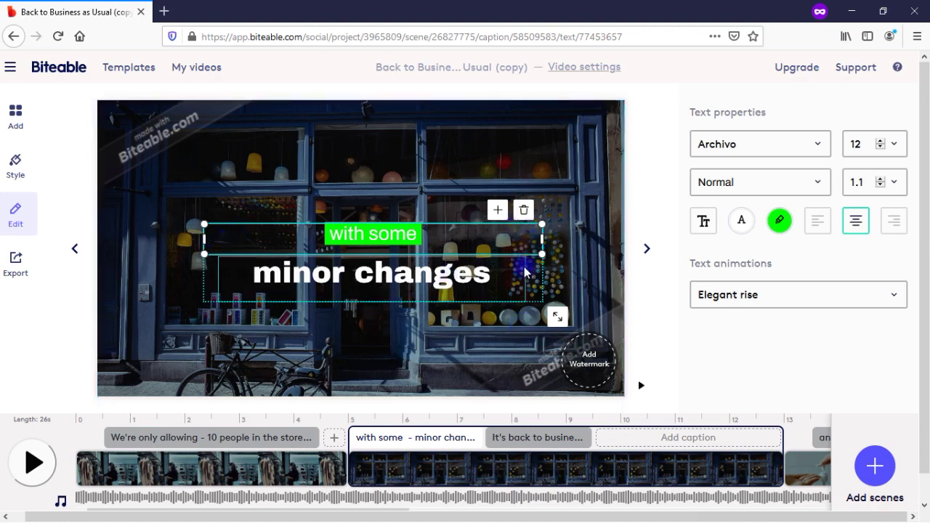
{"action": "left_click_drag", "start_coordinate": [541, 242], "coordinate": [587, 250]}
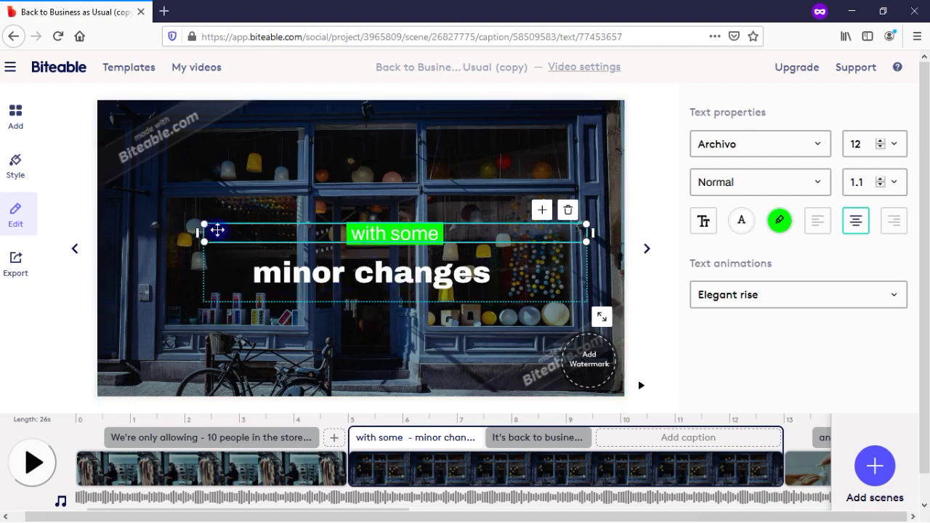
{"action": "left_click_drag", "start_coordinate": [203, 221], "coordinate": [178, 217]}
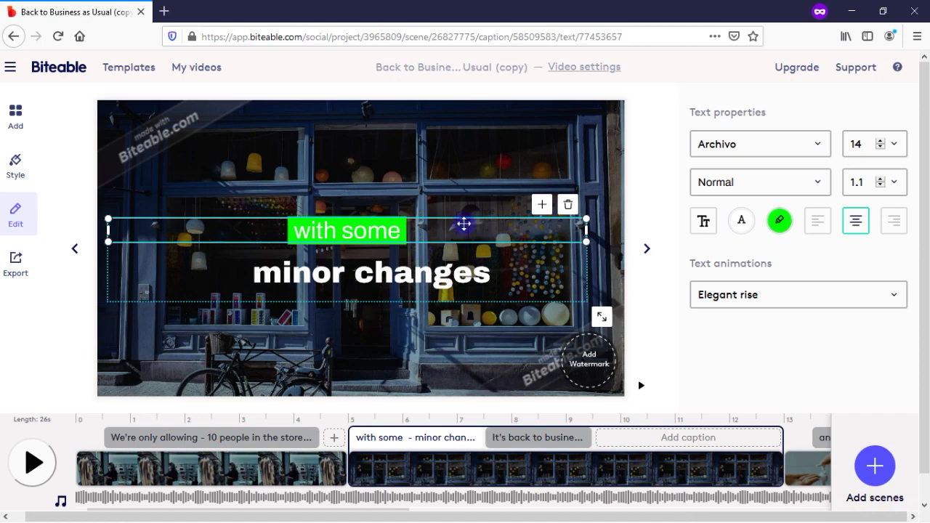
Browse the stock image and video libraries for a replacement background for the storefront scene.
{"action": "left_click", "coordinate": [649, 157]}
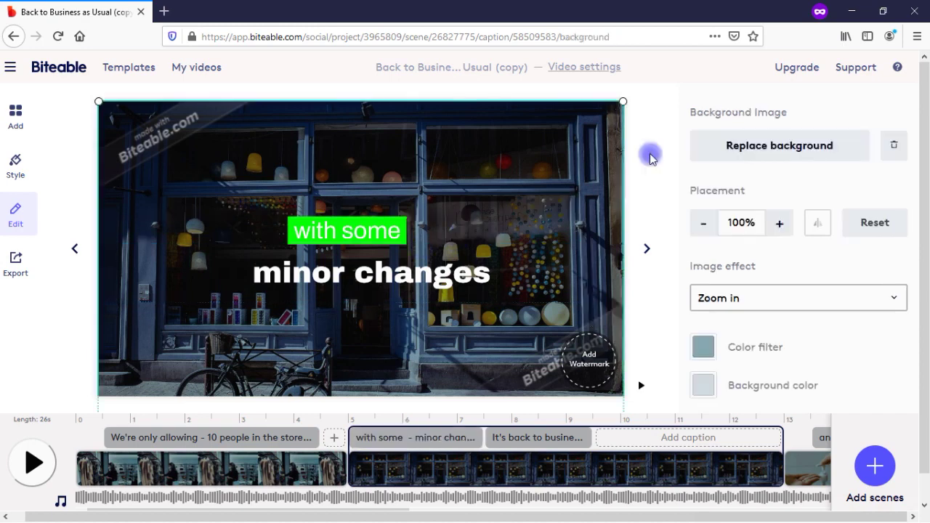
{"action": "left_click", "coordinate": [783, 151]}
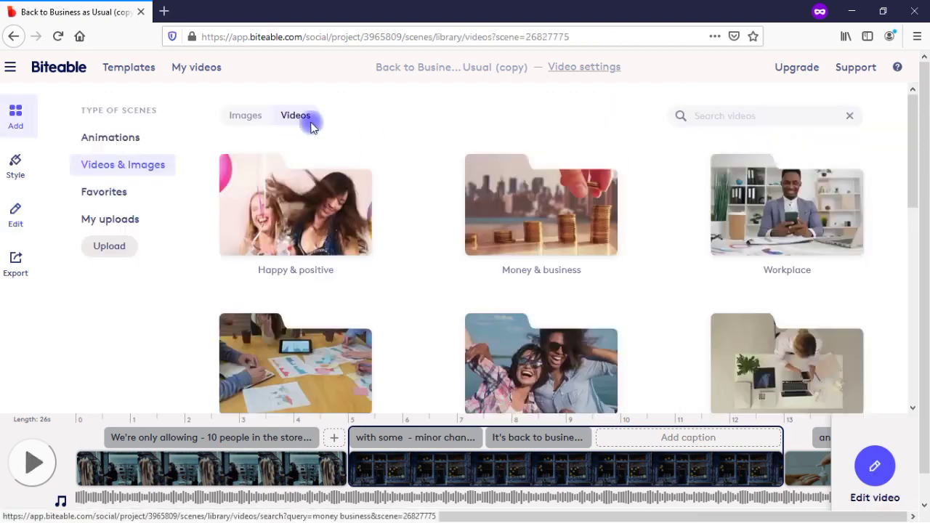
{"action": "left_click", "coordinate": [225, 123]}
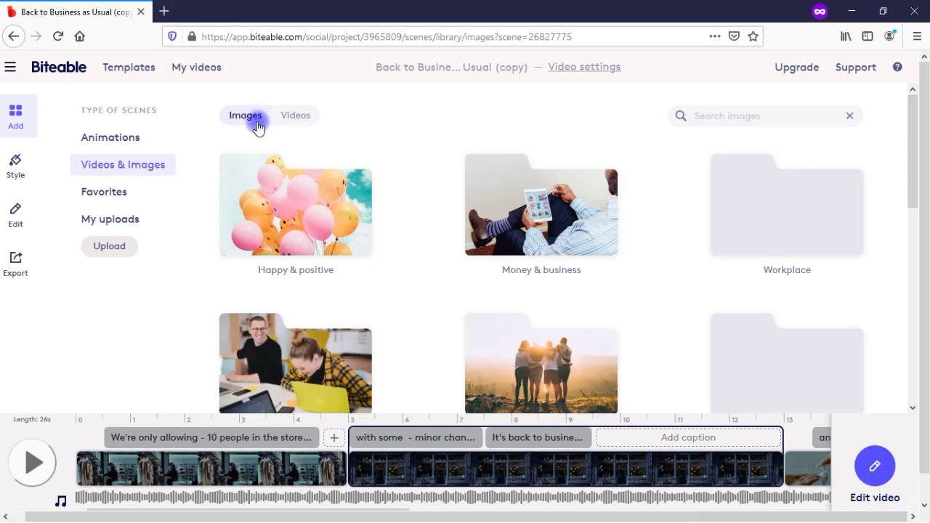
{"action": "left_click", "coordinate": [295, 122]}
{"action": "left_click", "coordinate": [264, 119]}
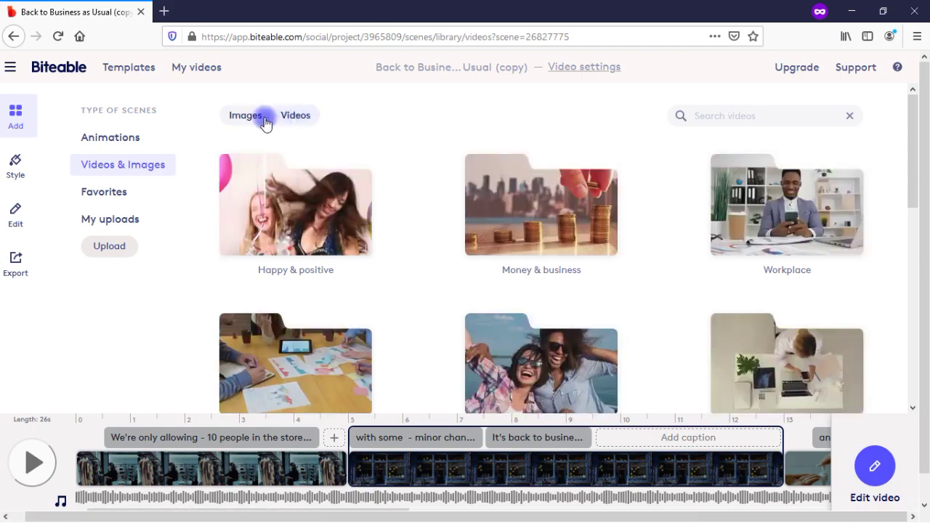
{"action": "left_click_drag", "start_coordinate": [912, 133], "coordinate": [887, 120]}
{"action": "left_click", "coordinate": [739, 116]}
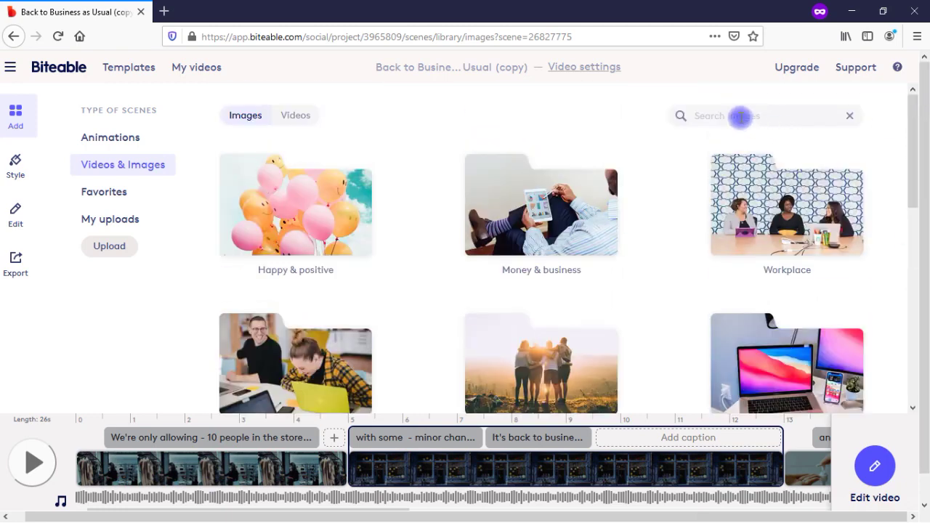
{"action": "left_click", "coordinate": [293, 121]}
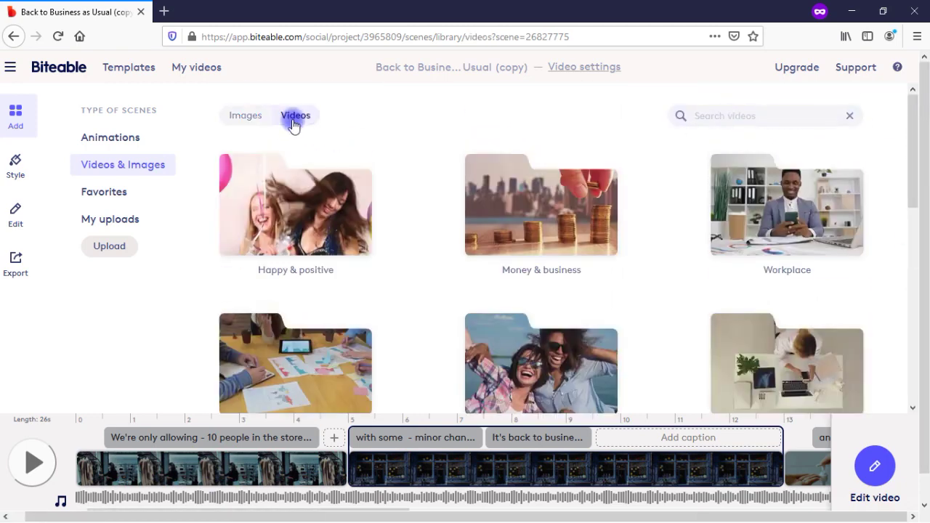
{"action": "left_click_drag", "start_coordinate": [912, 132], "coordinate": [915, 369]}
{"action": "left_click_drag", "start_coordinate": [924, 329], "coordinate": [917, 130]}
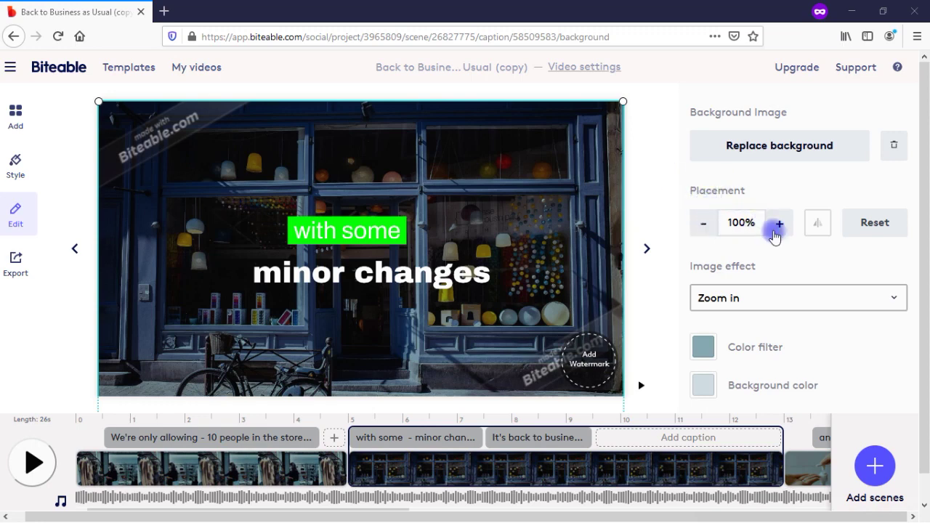
Scale the storefront background image to 103% and view the image effect choices.
{"action": "left_click", "coordinate": [777, 231]}
{"action": "left_click", "coordinate": [778, 231]}
{"action": "left_click", "coordinate": [777, 231]}
{"action": "left_click", "coordinate": [777, 231]}
{"action": "left_click", "coordinate": [777, 231]}
{"action": "left_click", "coordinate": [777, 231]}
{"action": "left_click", "coordinate": [703, 225]}
{"action": "left_click", "coordinate": [703, 225]}
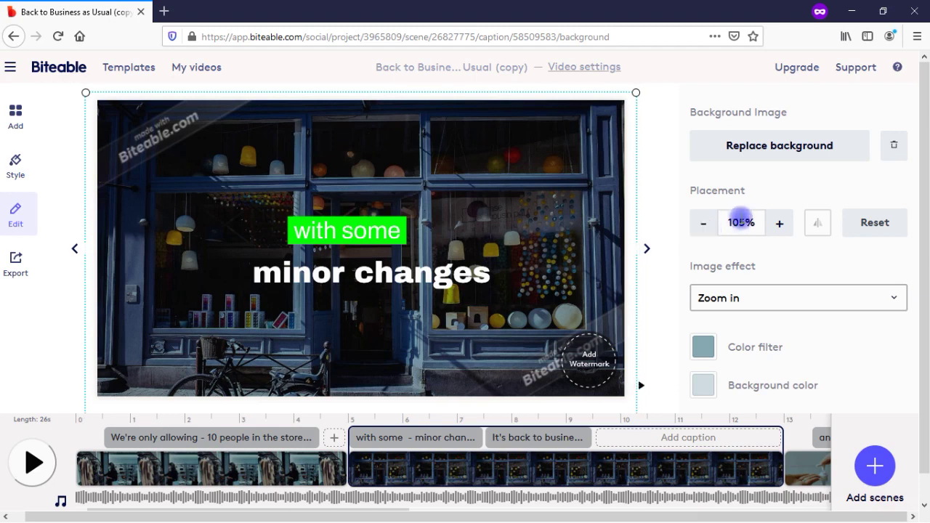
{"action": "left_click", "coordinate": [741, 223]}
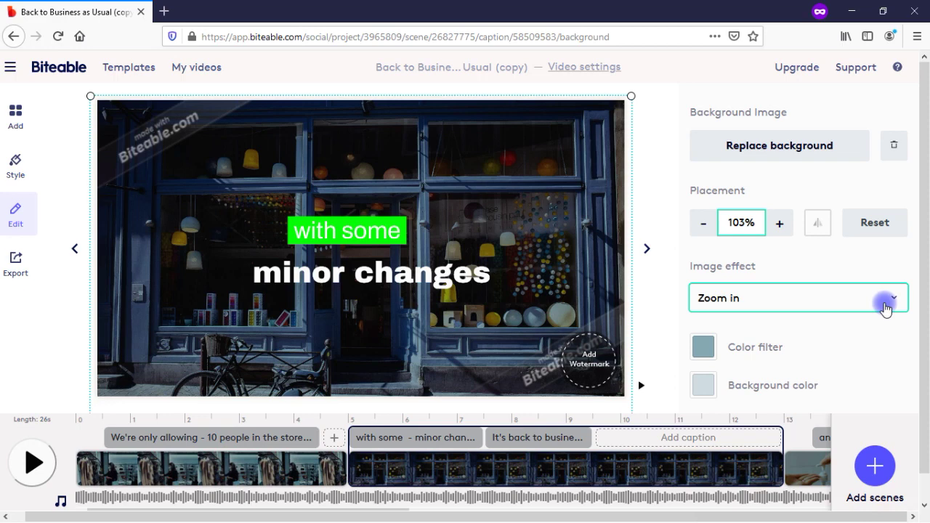
{"action": "left_click", "coordinate": [884, 307]}
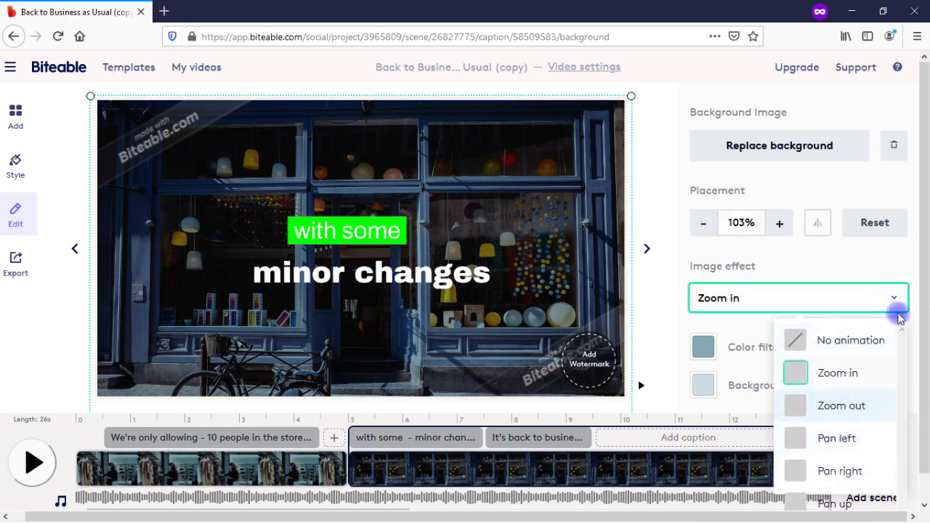
{"action": "left_click", "coordinate": [649, 329]}
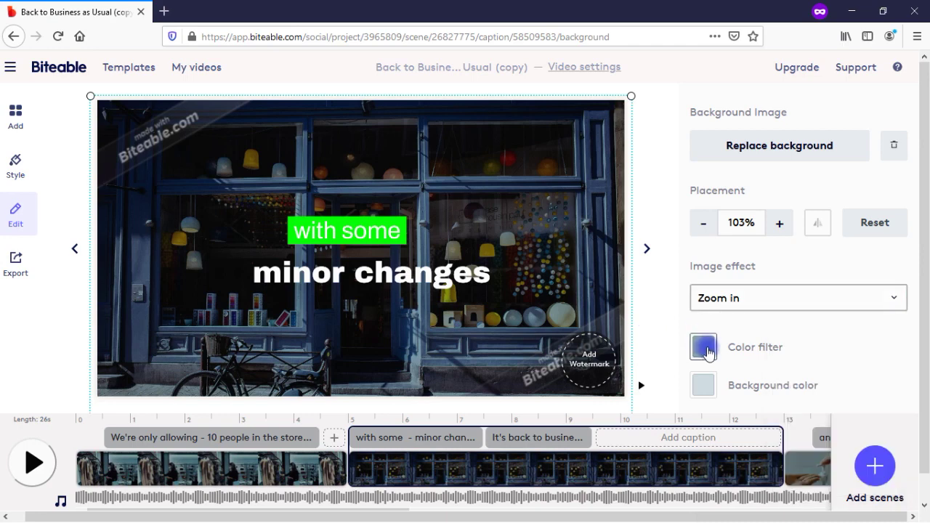
Set the background's color filter to orange #FF9901 and its background color to green #6AA84E.
{"action": "left_click", "coordinate": [705, 347]}
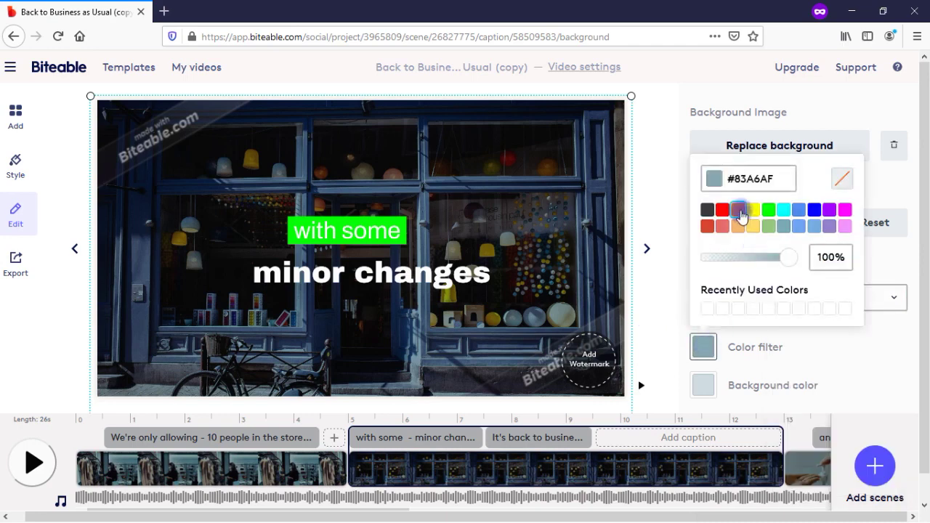
{"action": "left_click", "coordinate": [740, 214]}
{"action": "left_click", "coordinate": [704, 386]}
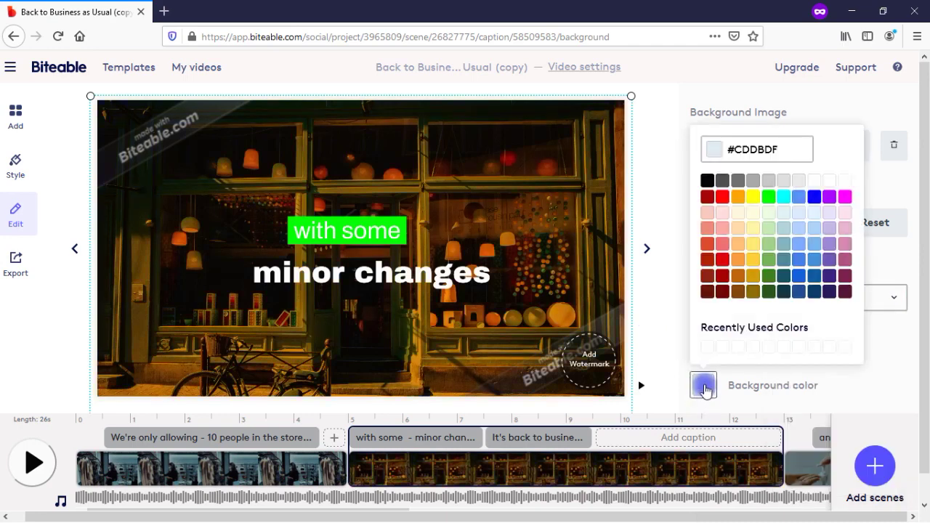
{"action": "left_click", "coordinate": [771, 264]}
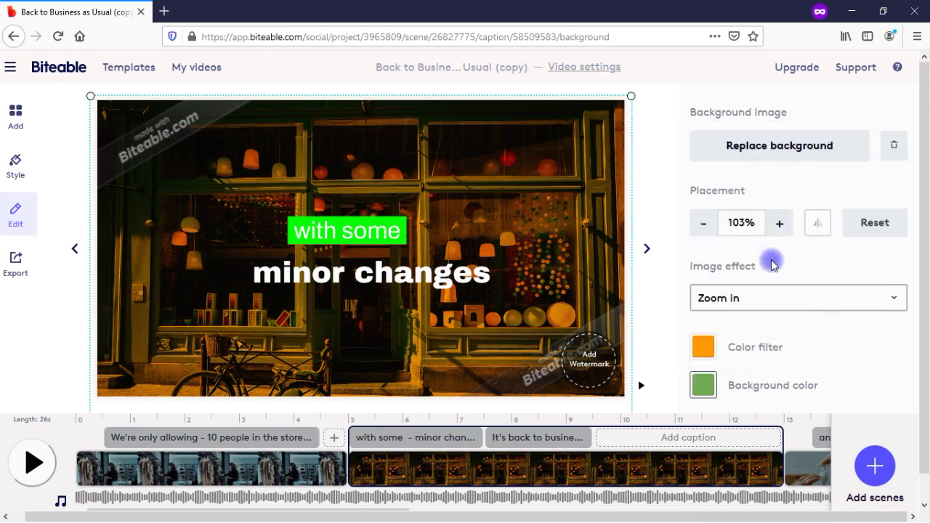
Set the background's color filter to white #FFFFFF and its background color to dark red.
{"action": "left_click", "coordinate": [703, 347]}
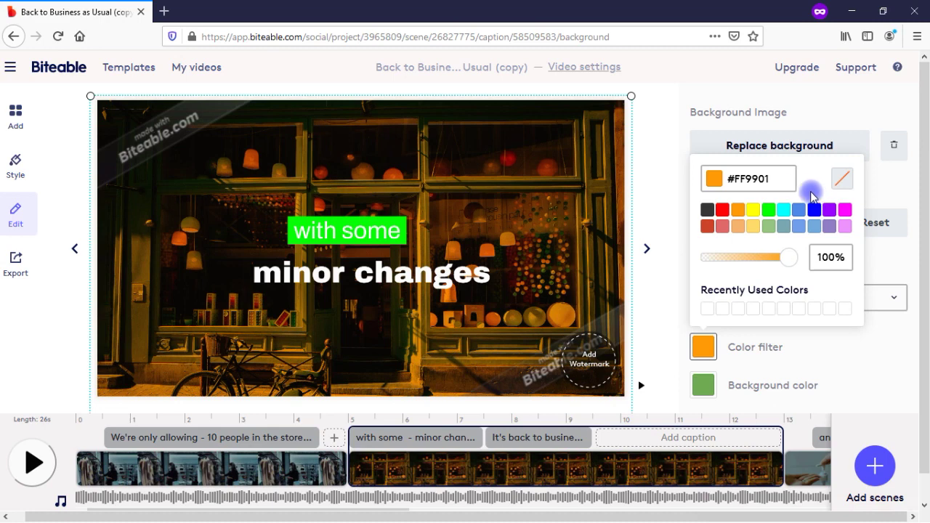
{"action": "left_click_drag", "start_coordinate": [782, 179], "coordinate": [735, 179]}
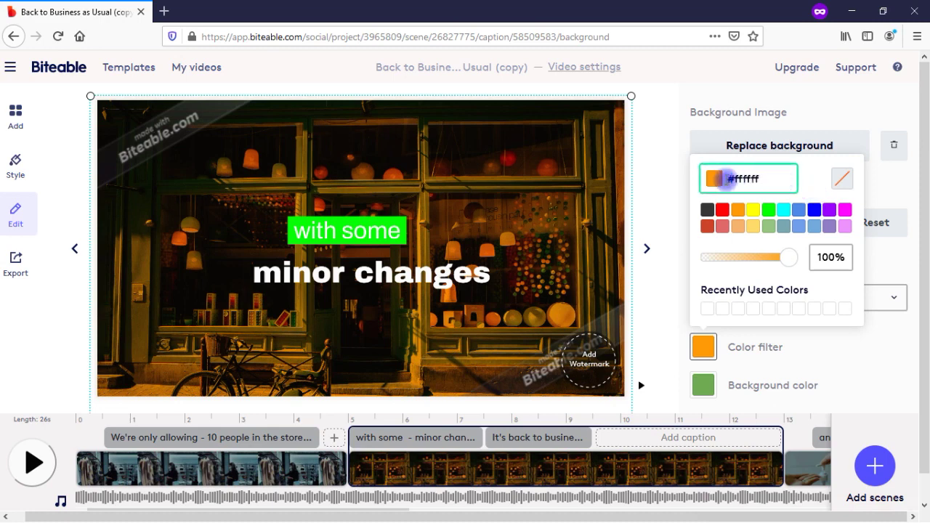
{"action": "left_click", "coordinate": [653, 211]}
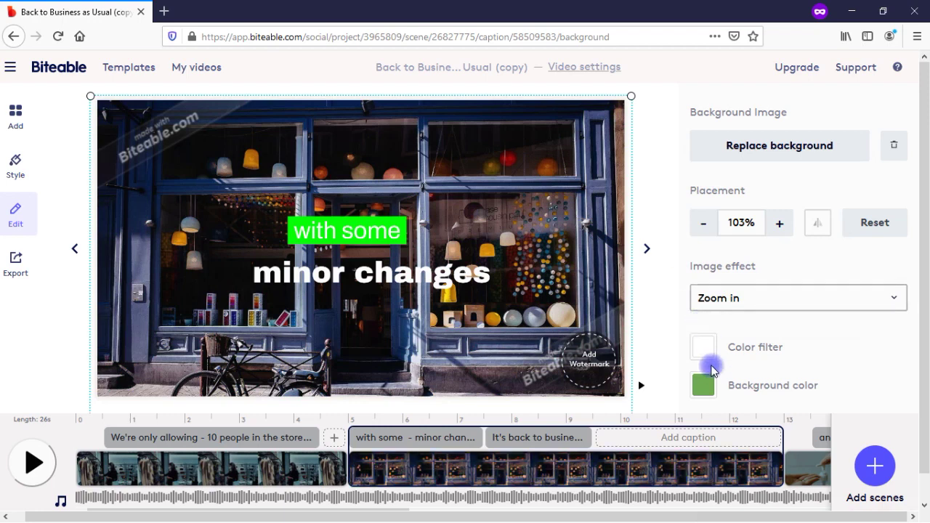
{"action": "left_click", "coordinate": [704, 385]}
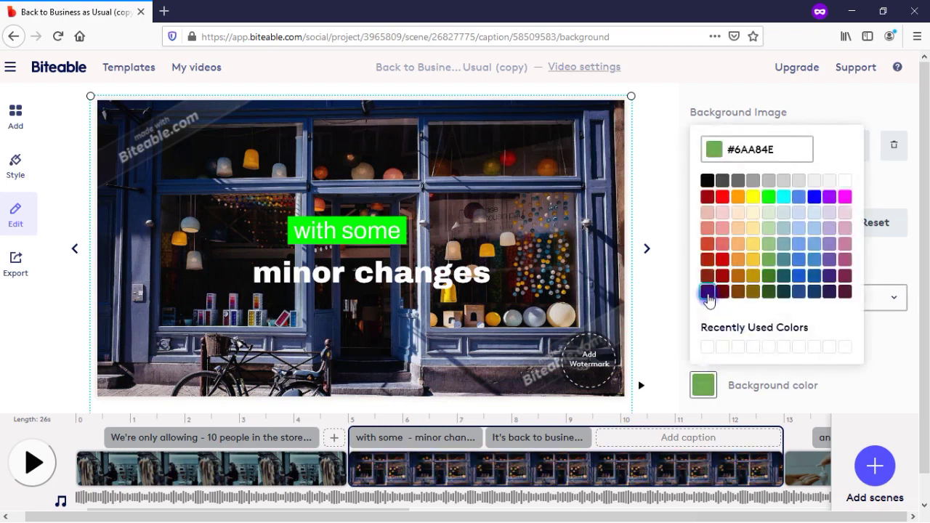
{"action": "left_click", "coordinate": [707, 293]}
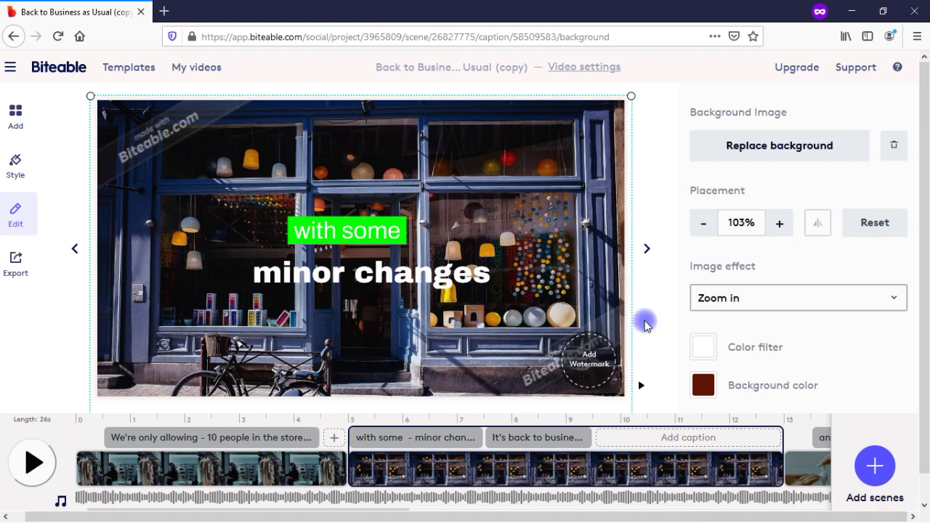
Browse the stock videos, images and animations available for adding new scenes.
{"action": "scroll", "coordinate": [925, 318], "scroll_direction": "down", "scroll_amount": 1}
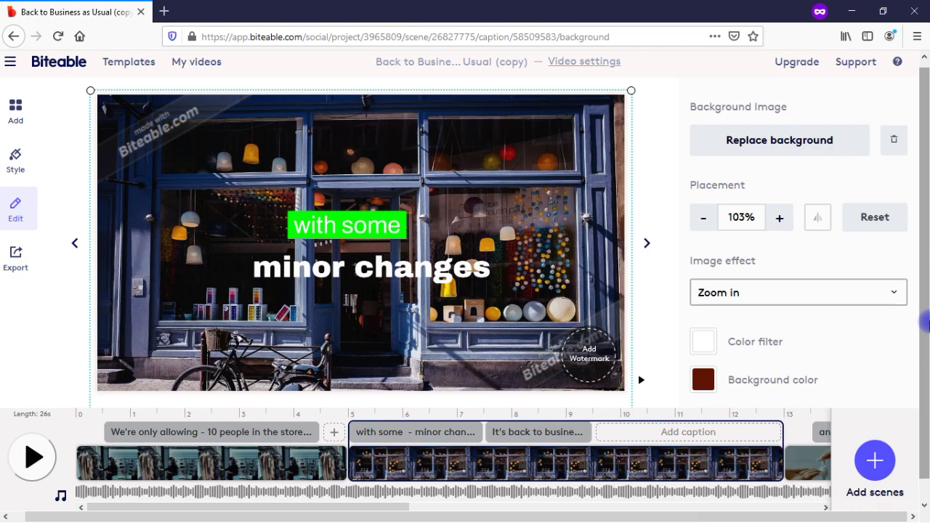
{"action": "left_click", "coordinate": [258, 308]}
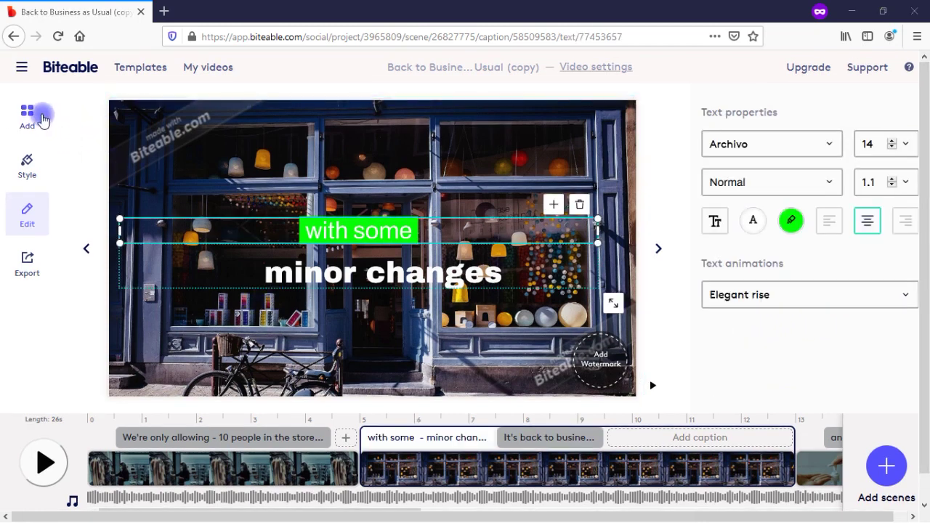
{"action": "left_click", "coordinate": [33, 113]}
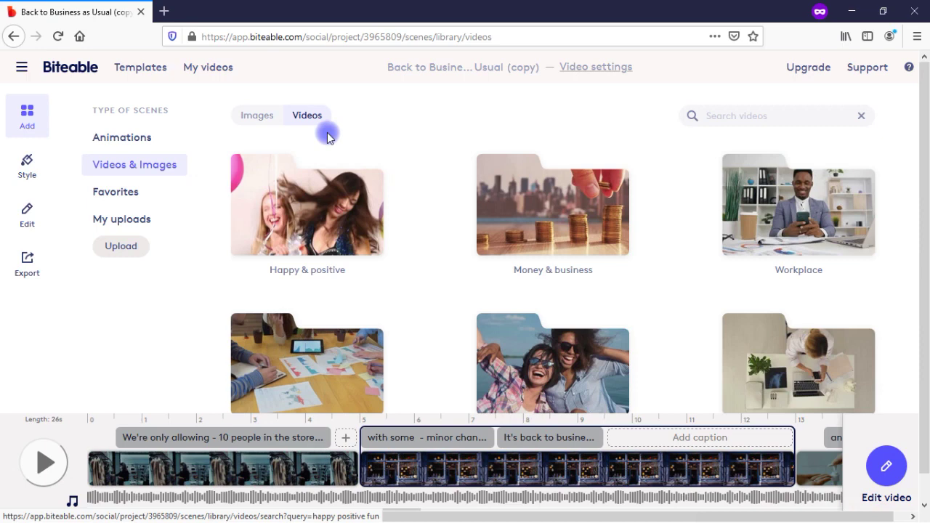
{"action": "left_click", "coordinate": [271, 120]}
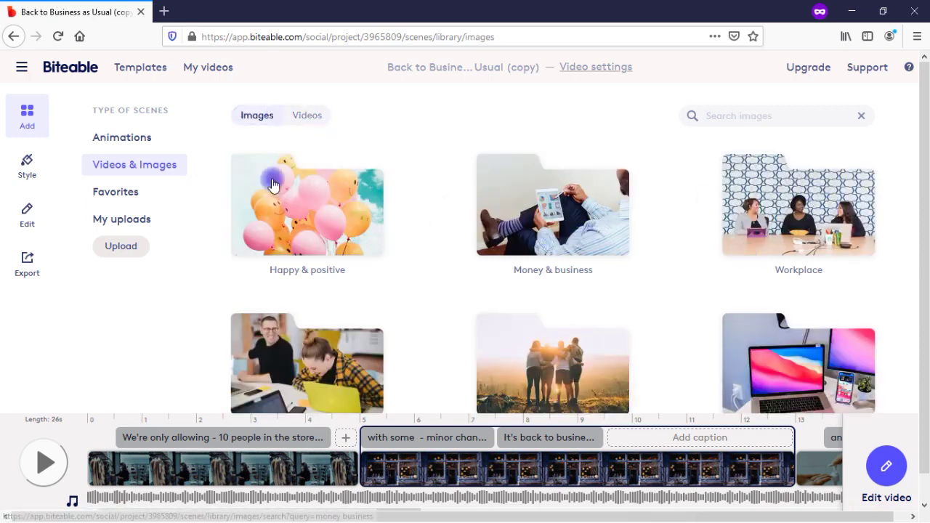
{"action": "left_click", "coordinate": [123, 140]}
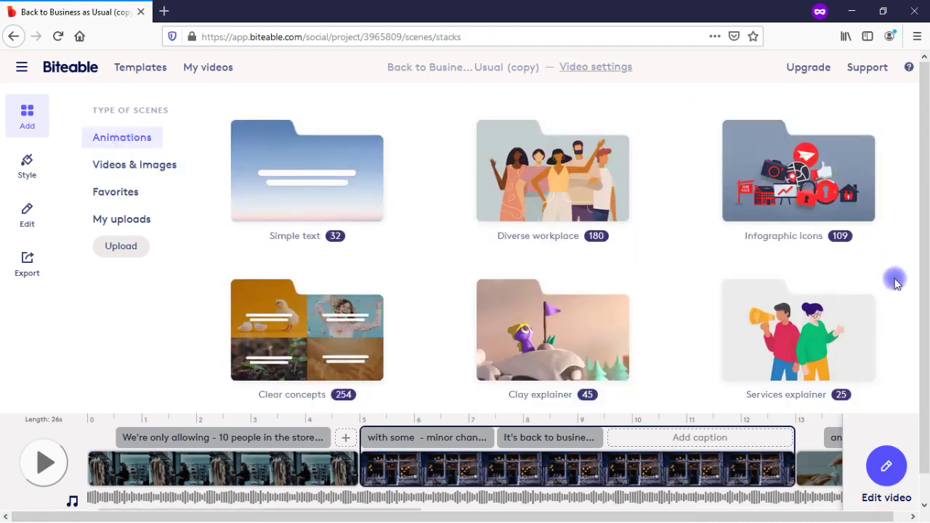
Browse the animation scene collections and view the upload dialog for adding own files as scenes.
{"action": "scroll", "coordinate": [894, 282], "scroll_direction": "down", "scroll_amount": 5}
{"action": "scroll", "coordinate": [895, 281], "scroll_direction": "down", "scroll_amount": 5}
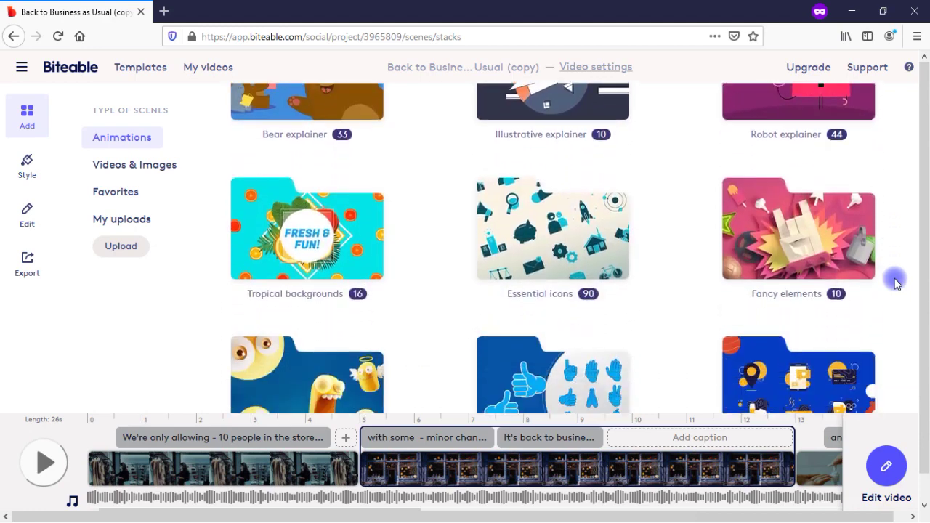
{"action": "scroll", "coordinate": [895, 282], "scroll_direction": "down", "scroll_amount": 2}
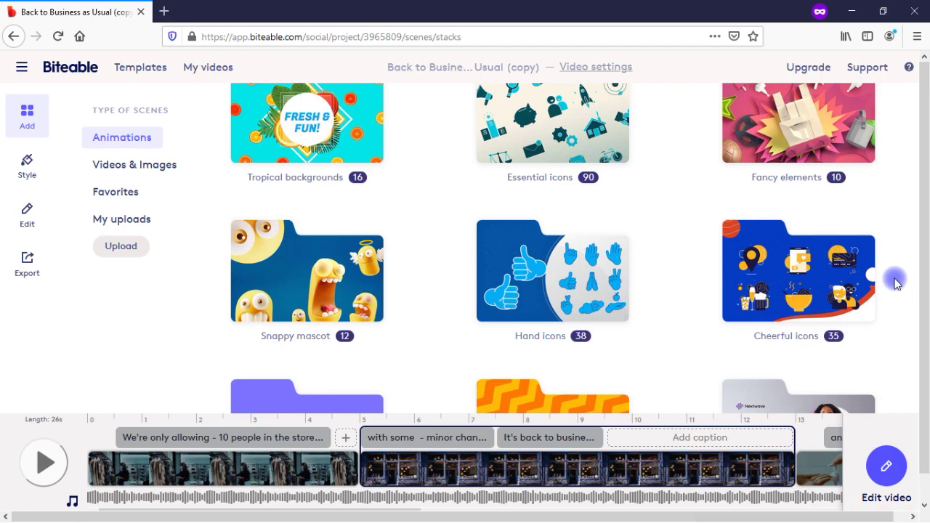
{"action": "left_click", "coordinate": [137, 246]}
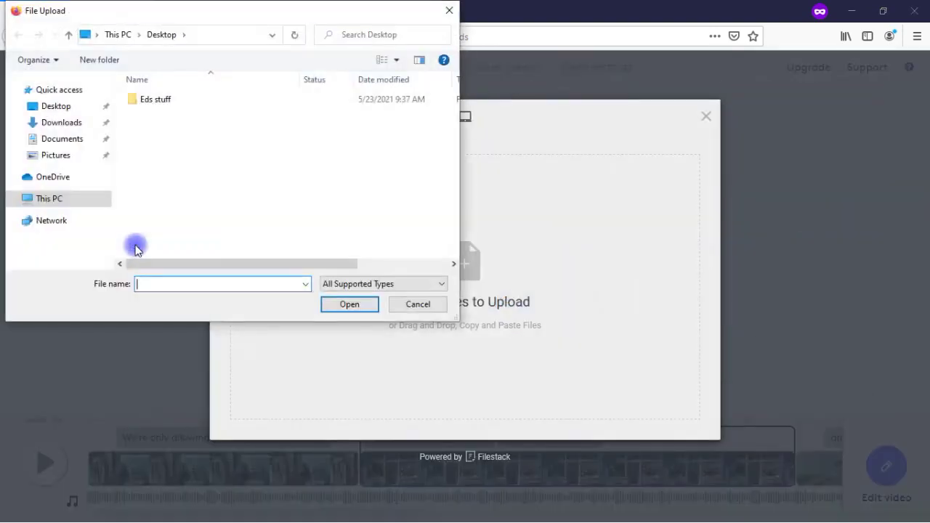
{"action": "left_click", "coordinate": [411, 304]}
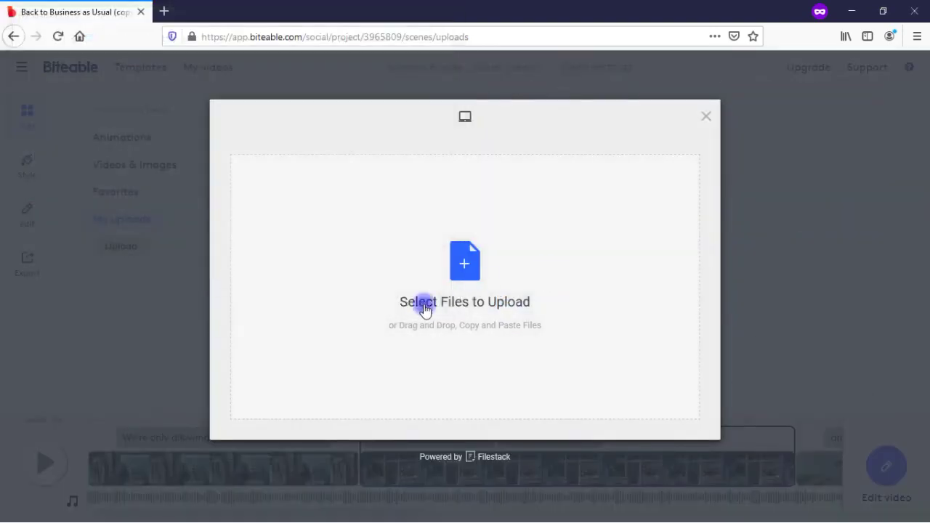
{"action": "left_click", "coordinate": [706, 118]}
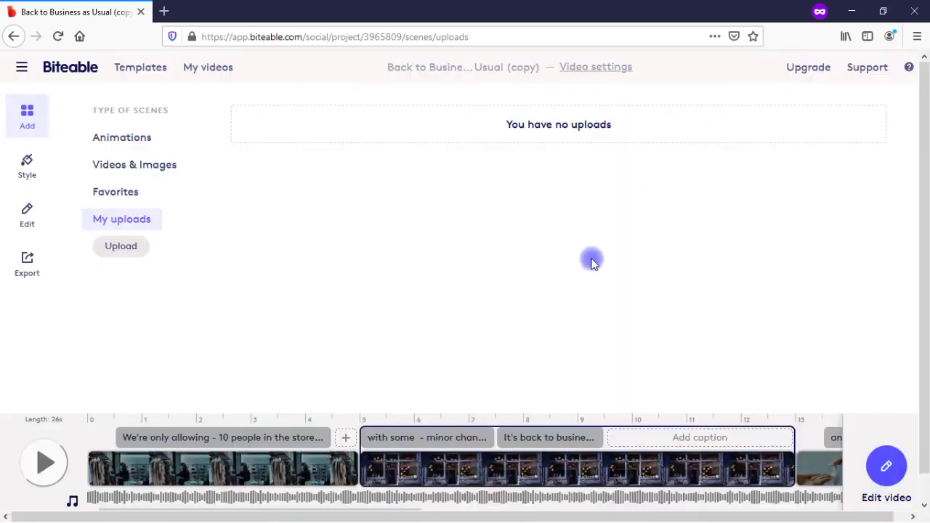
View the style settings shared by all scenes and browse the fonts available for the text style, leaving the font unchanged.
{"action": "left_click", "coordinate": [28, 164]}
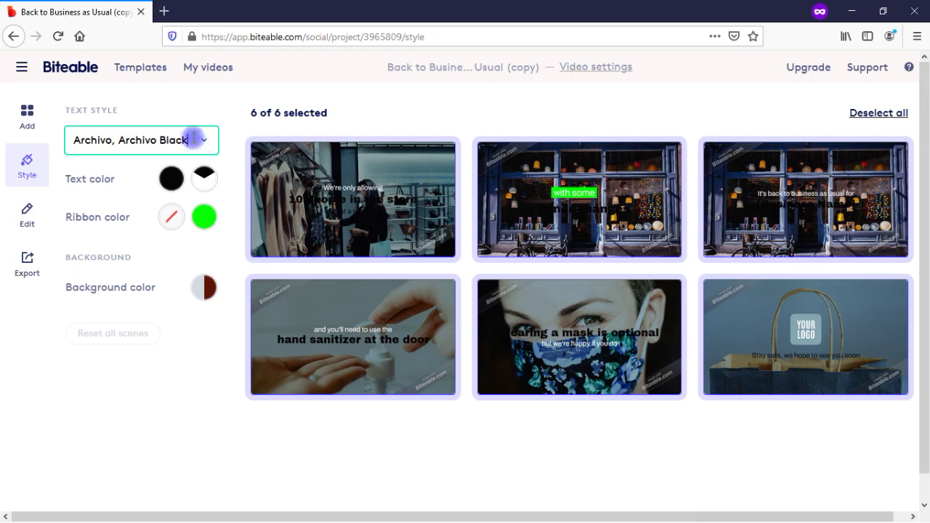
{"action": "left_click_drag", "start_coordinate": [193, 138], "coordinate": [54, 135]}
{"action": "key", "text": "BackSpace"}
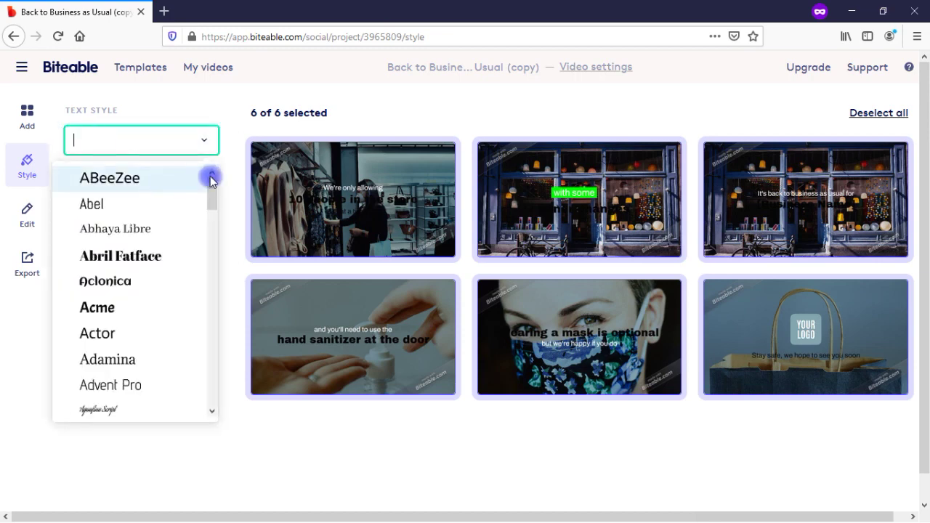
{"action": "scroll", "coordinate": [214, 233], "scroll_direction": "down", "scroll_amount": 1}
{"action": "left_click_drag", "start_coordinate": [214, 232], "coordinate": [216, 321]}
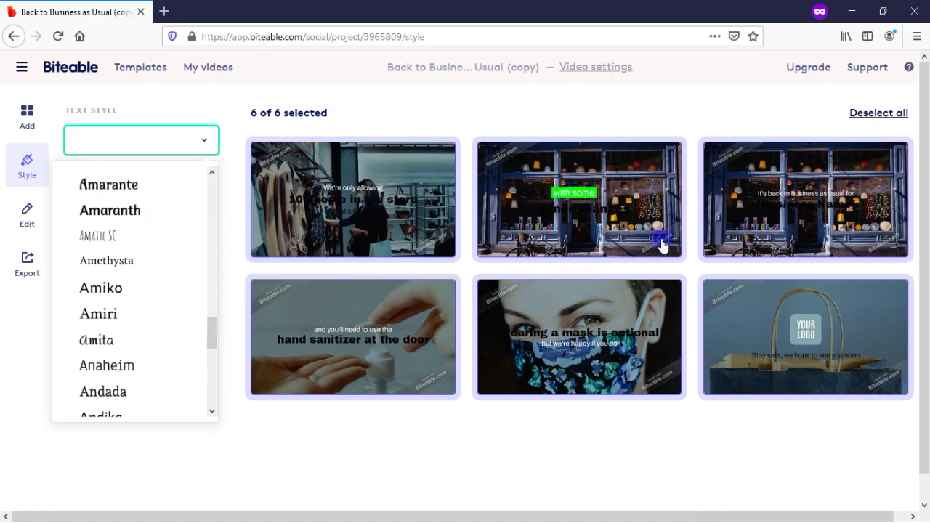
{"action": "left_click", "coordinate": [376, 107]}
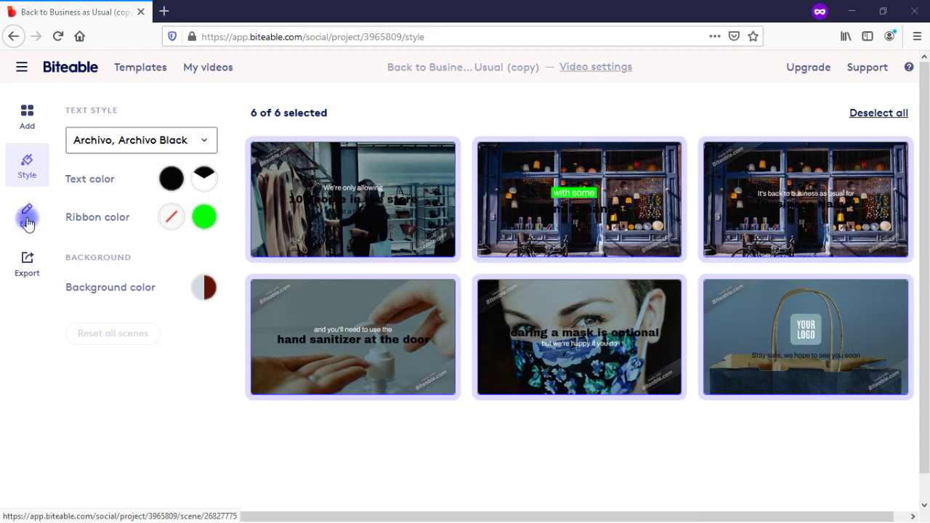
Open the export options for the video.
{"action": "left_click", "coordinate": [29, 263]}
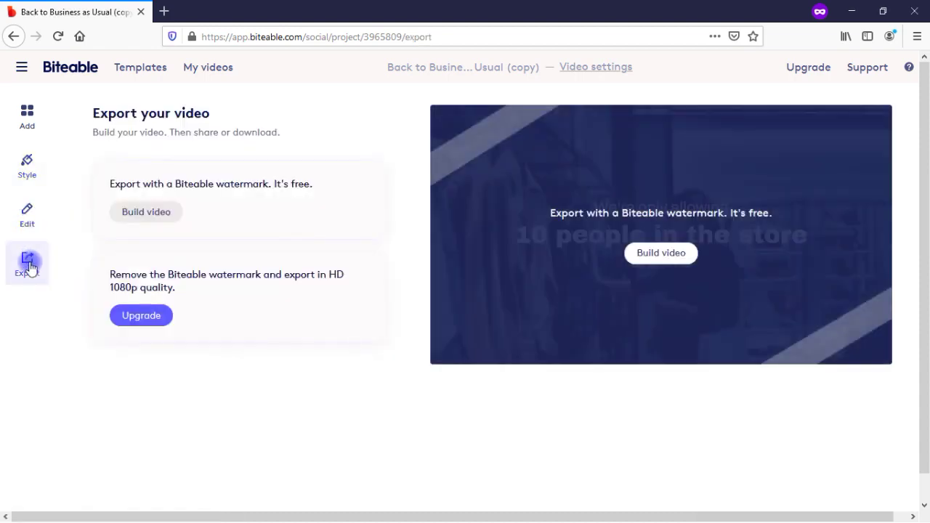